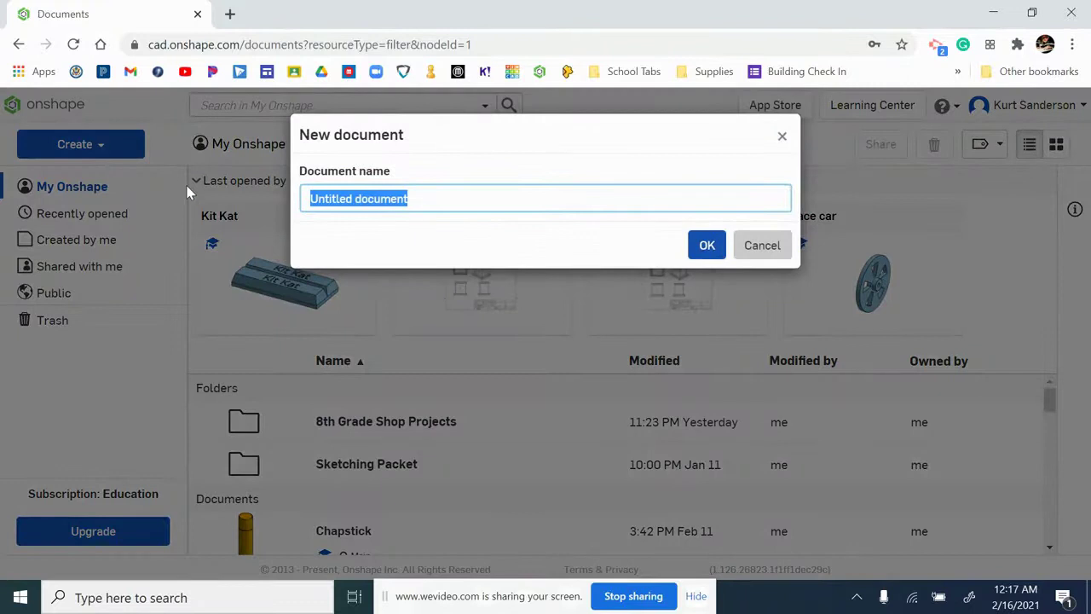
# Step: Create the new document with the name Desk Caddy and start a sketch on the Top plane
pyautogui.write('Desk Caddy')
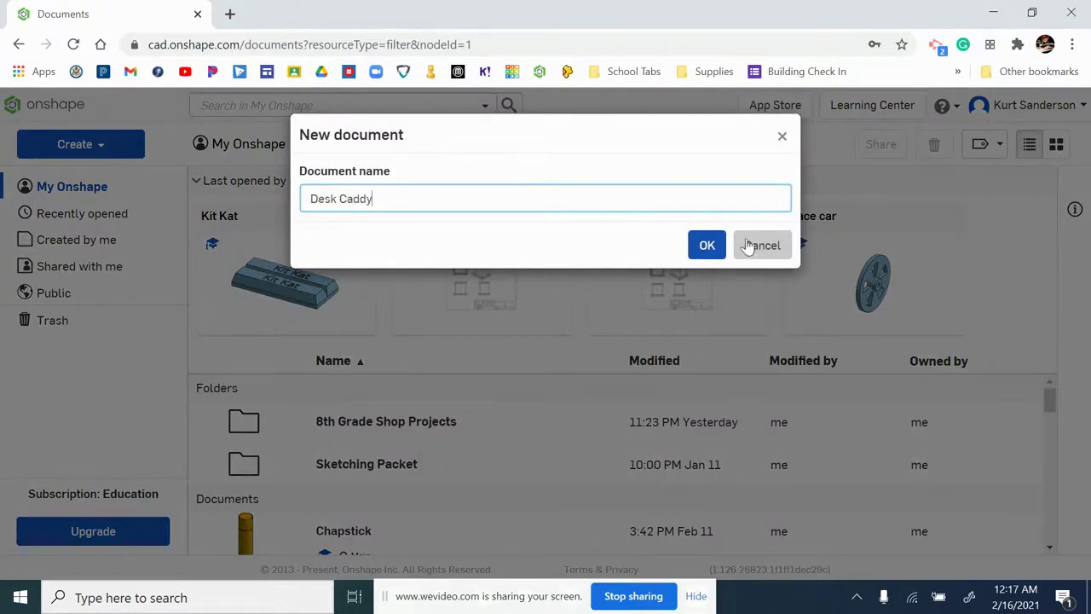
pyautogui.click(707, 245)
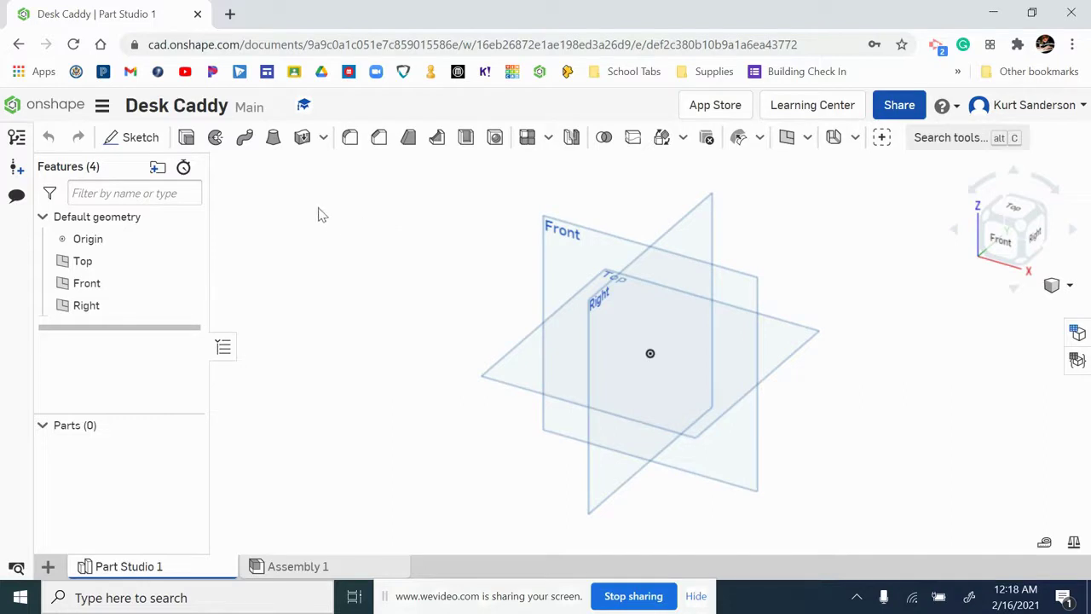
pyautogui.click(142, 140)
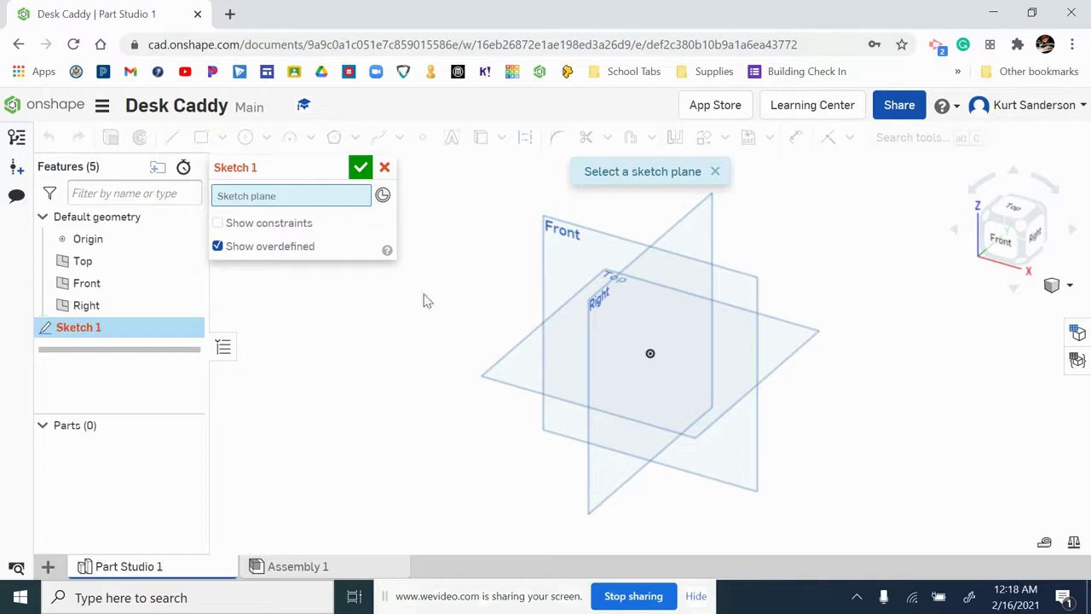
pyautogui.click(507, 375)
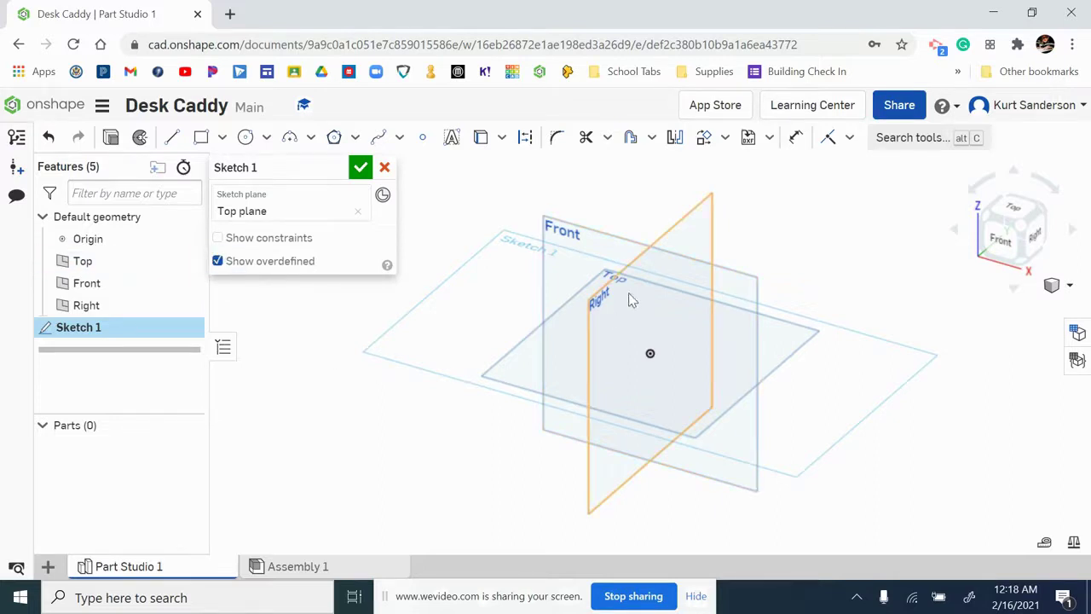
# Step: Hide the default Top, Front and Right planes
pyautogui.click(188, 261)
pyautogui.click(187, 283)
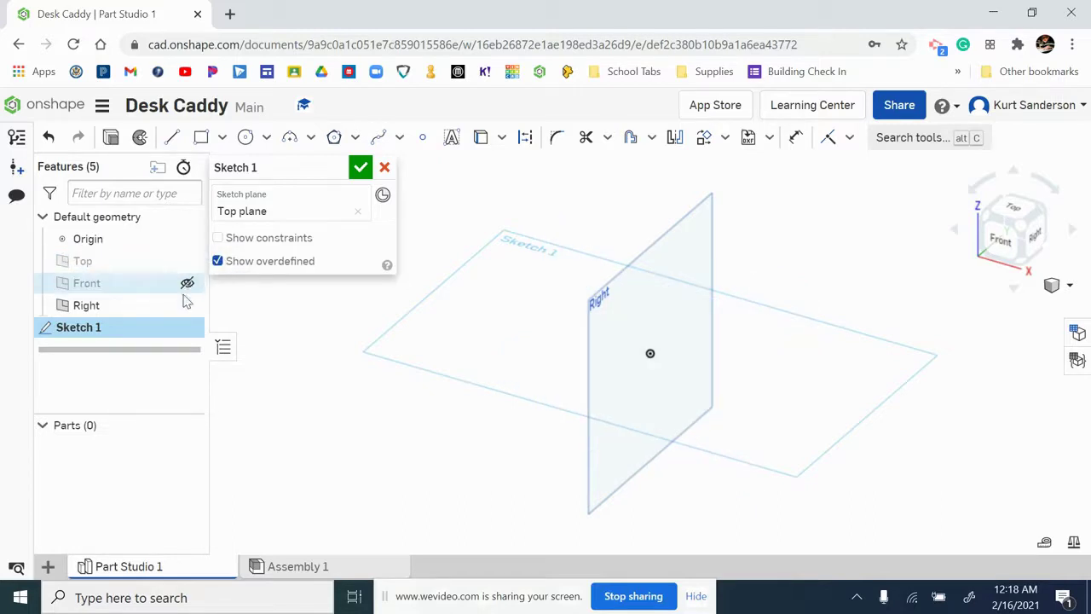
pyautogui.click(188, 306)
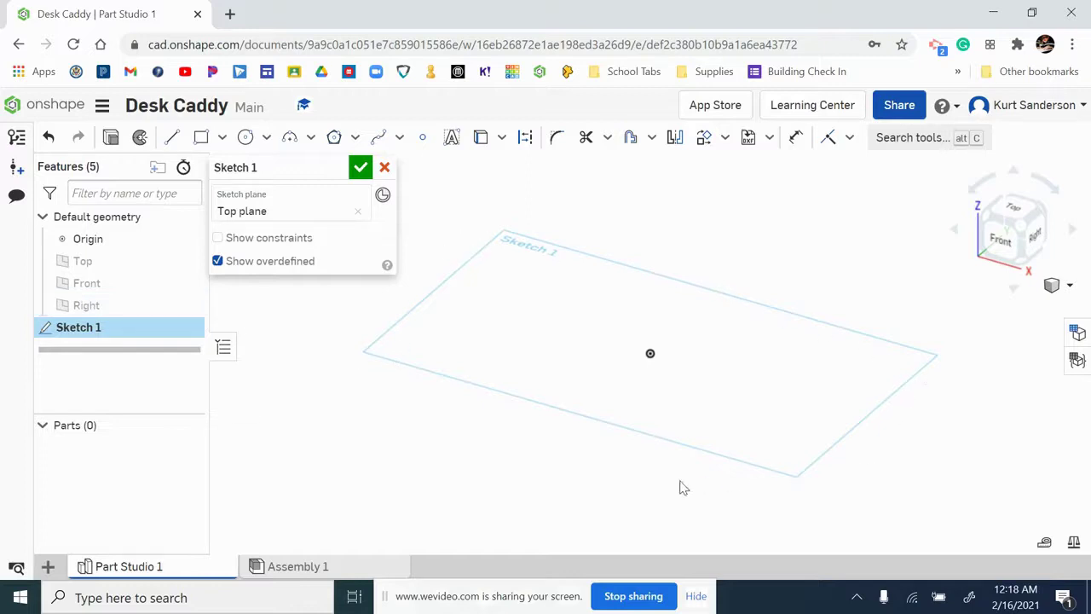
# Step: Sketch a corner rectangle from the origin, about 5.2 in wide and 2.95 in high, viewed normal to the sketch plane
pyautogui.rightClick(527, 318)
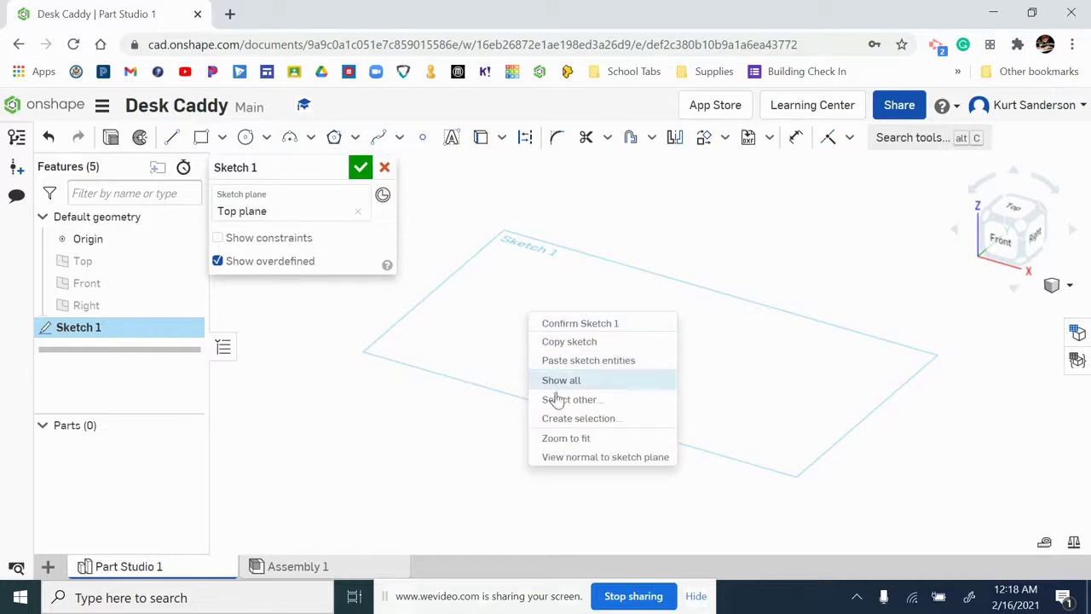
pyautogui.click(576, 458)
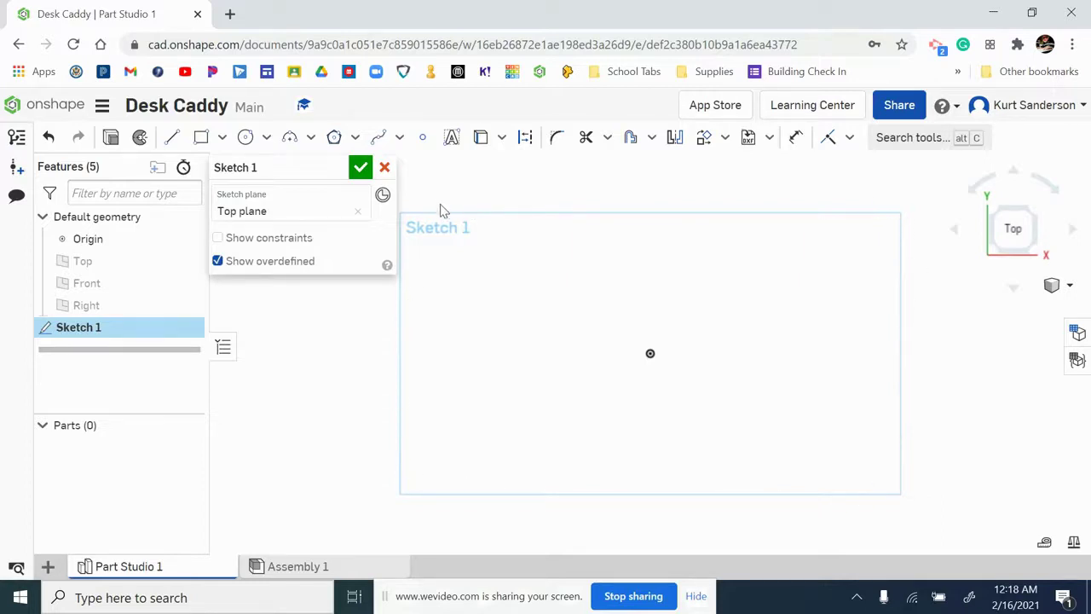
pyautogui.click(202, 139)
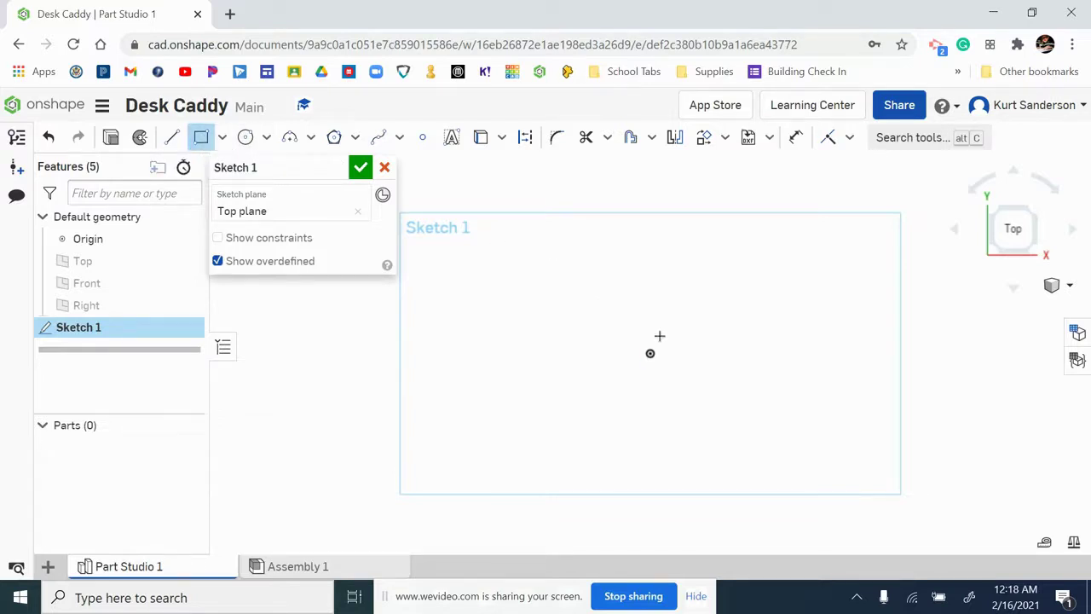
pyautogui.click(650, 354)
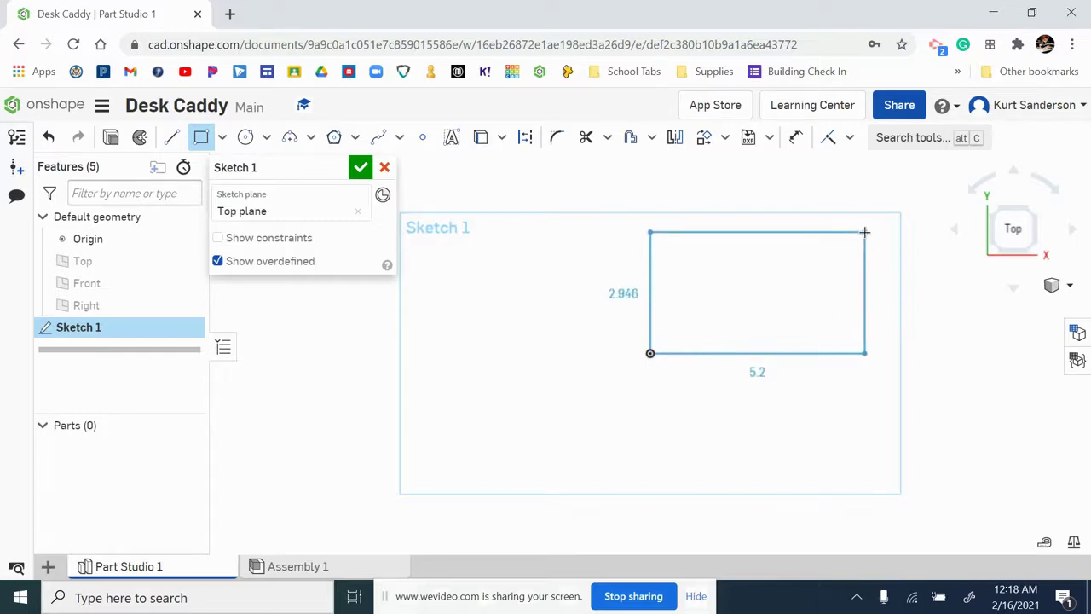
pyautogui.click(864, 232)
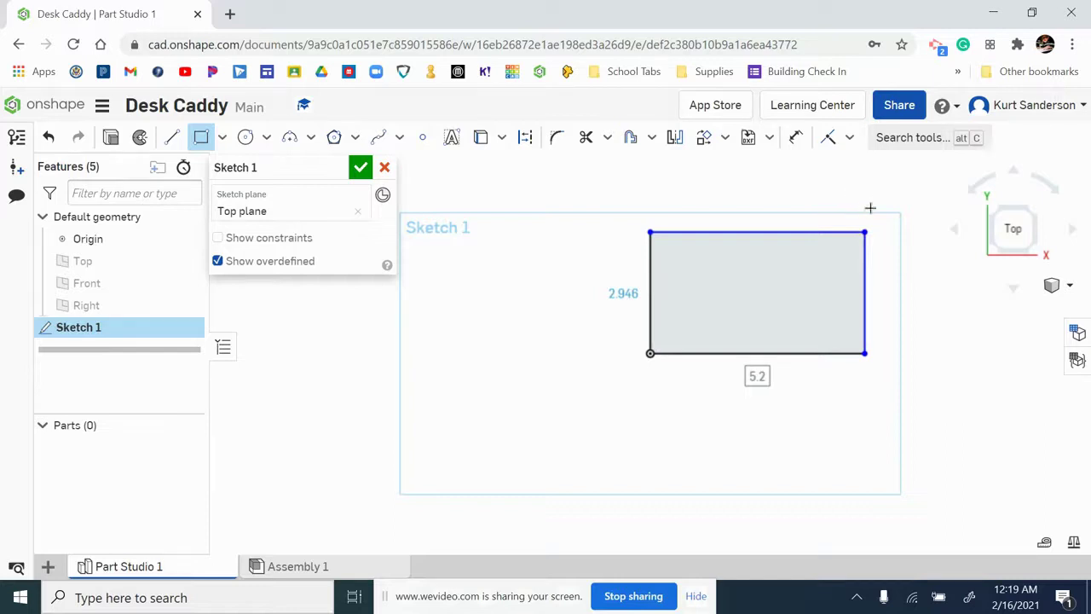
# Step: Dimension the rectangle to 9 in wide and 3.5 in high, and finish the sketch
pyautogui.click(795, 140)
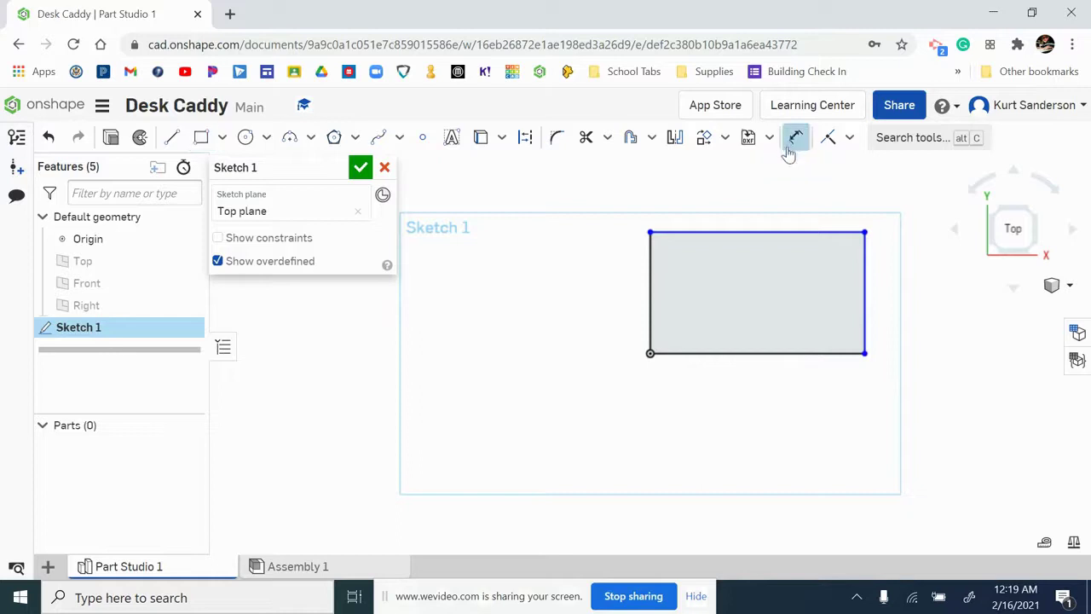
pyautogui.click(757, 232)
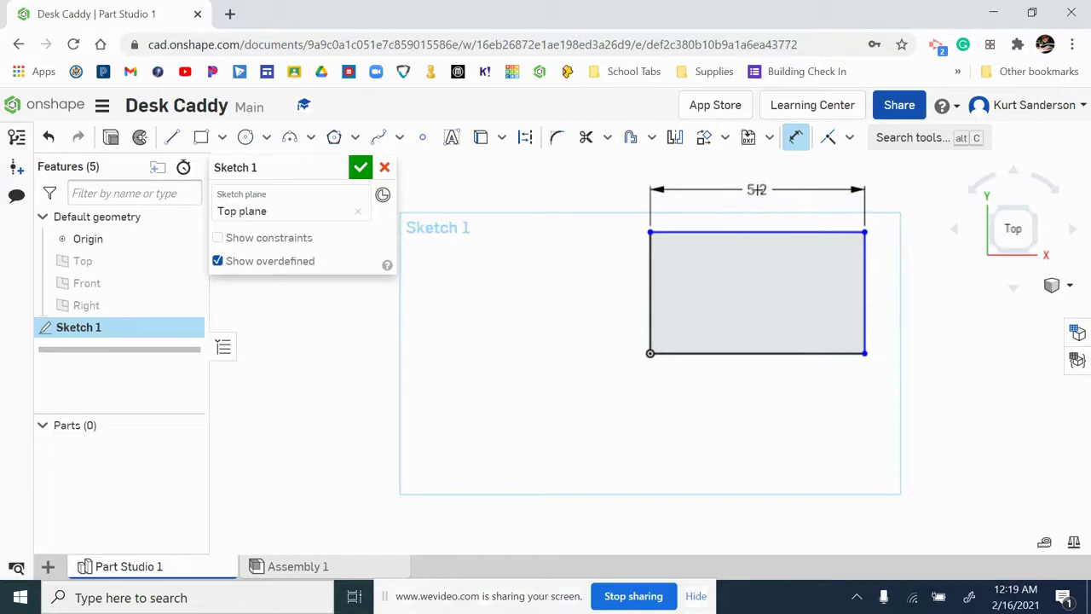
pyautogui.click(757, 189)
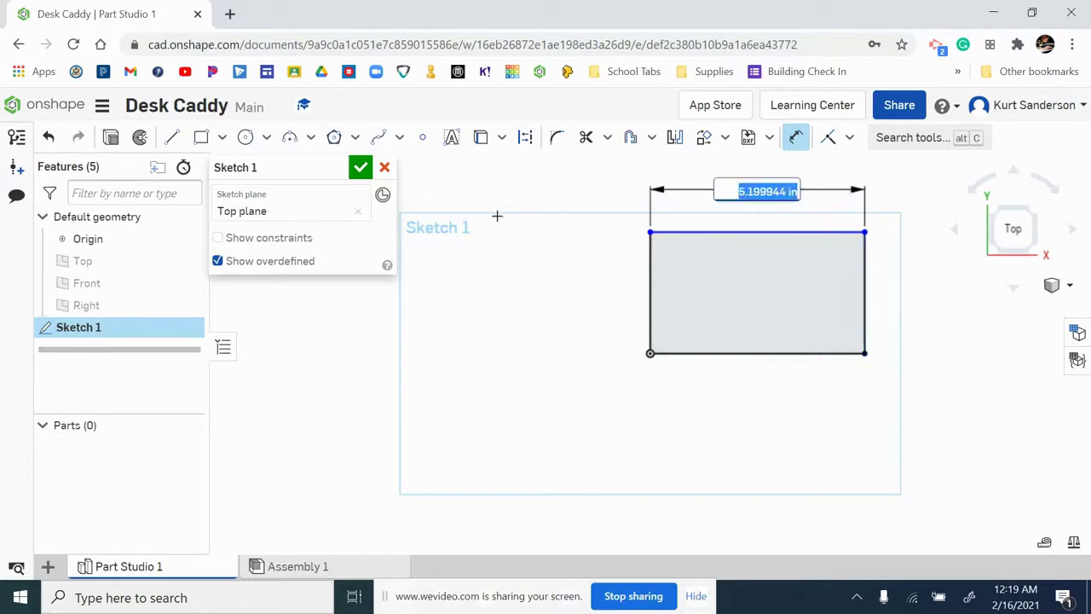
pyautogui.write('9')
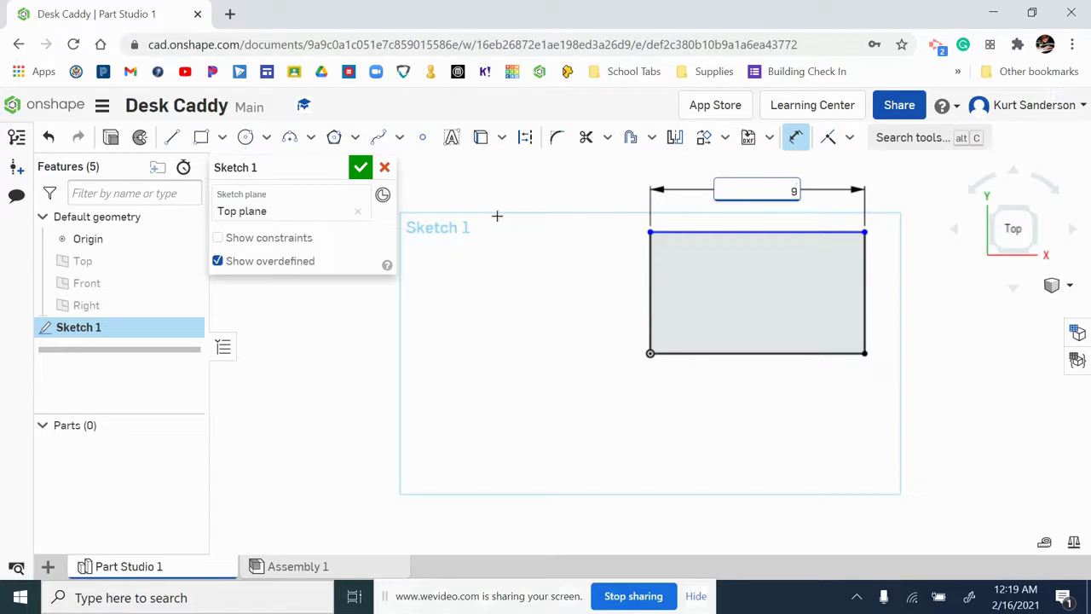
pyautogui.press('Return')
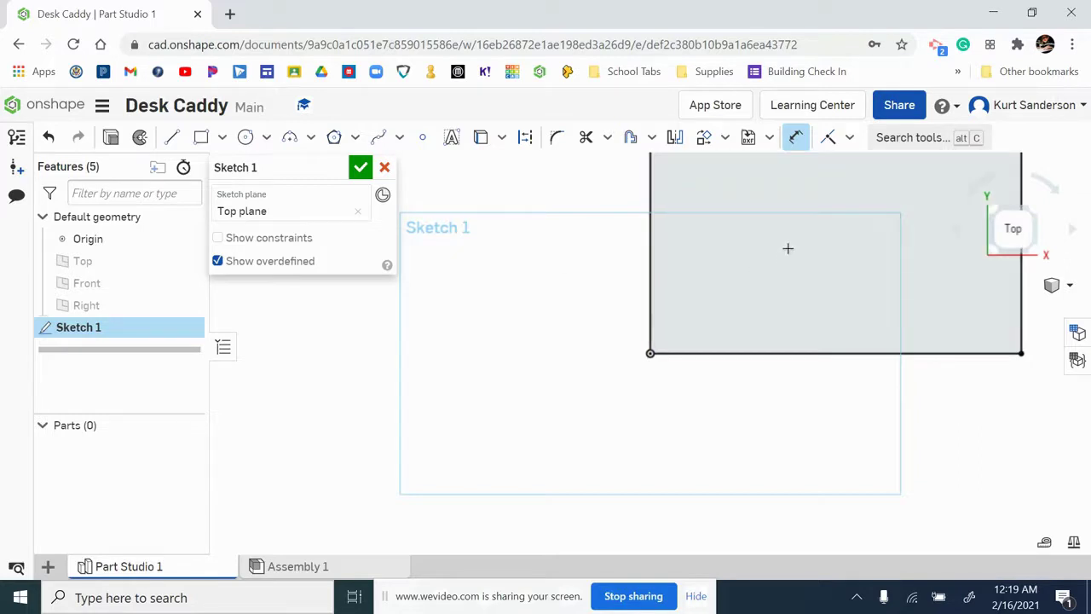
pyautogui.press('f')
pyautogui.click(710, 327)
pyautogui.click(759, 335)
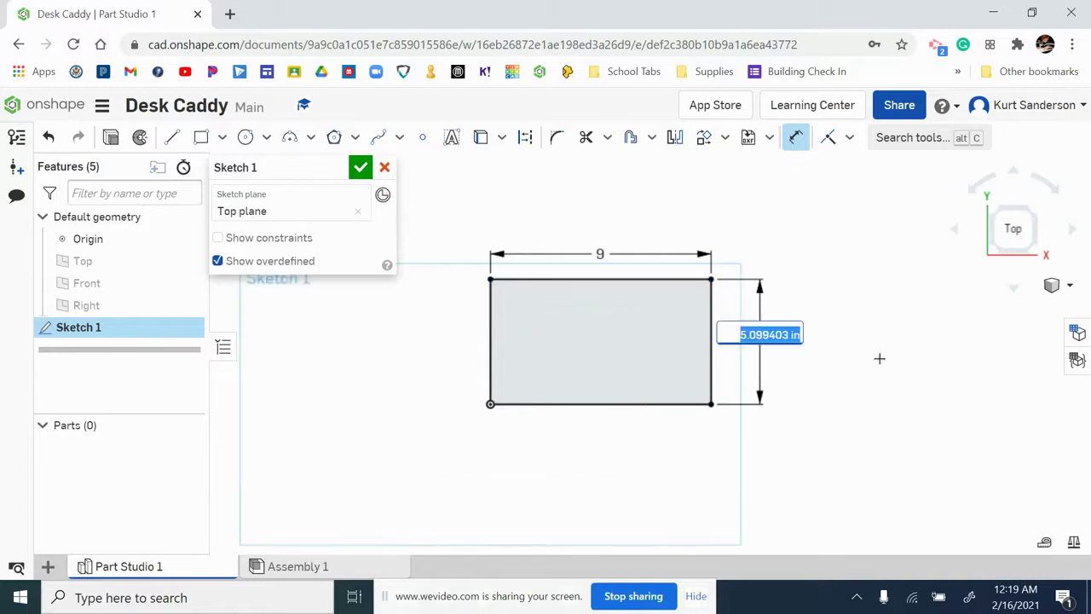
pyautogui.write('3')
pyautogui.press('Return')
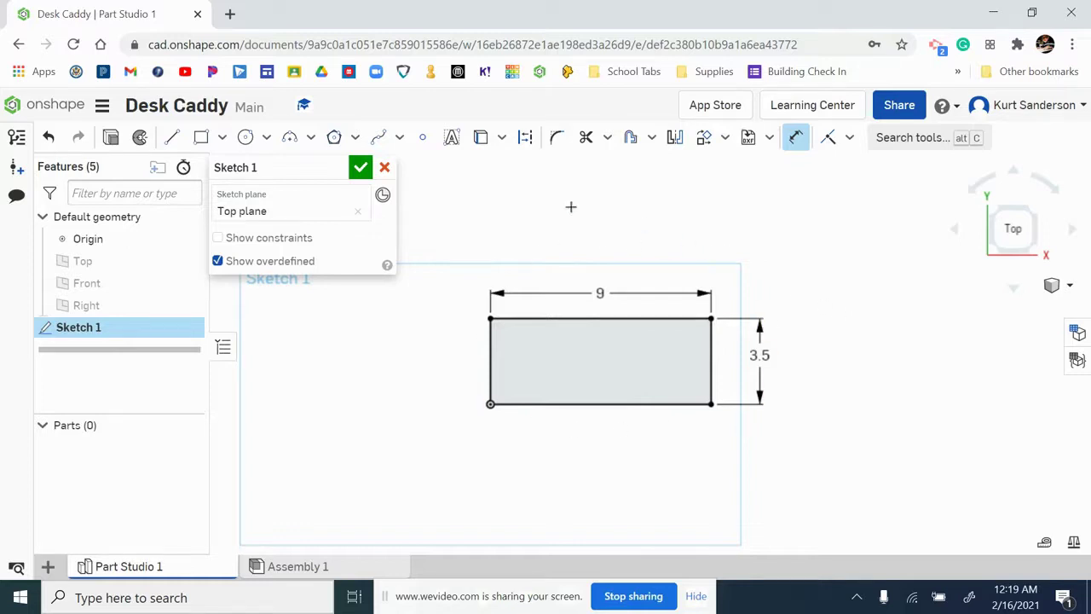
pyautogui.click(359, 169)
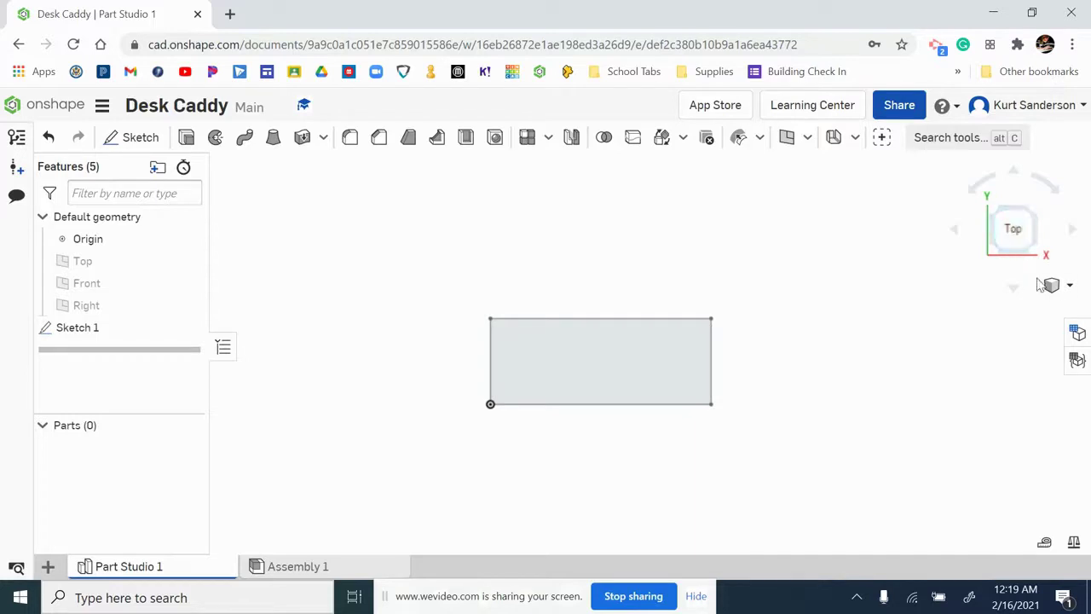
# Step: Extrude the rectangle as a new solid with a blind depth of 0.75 in
pyautogui.click(1070, 285)
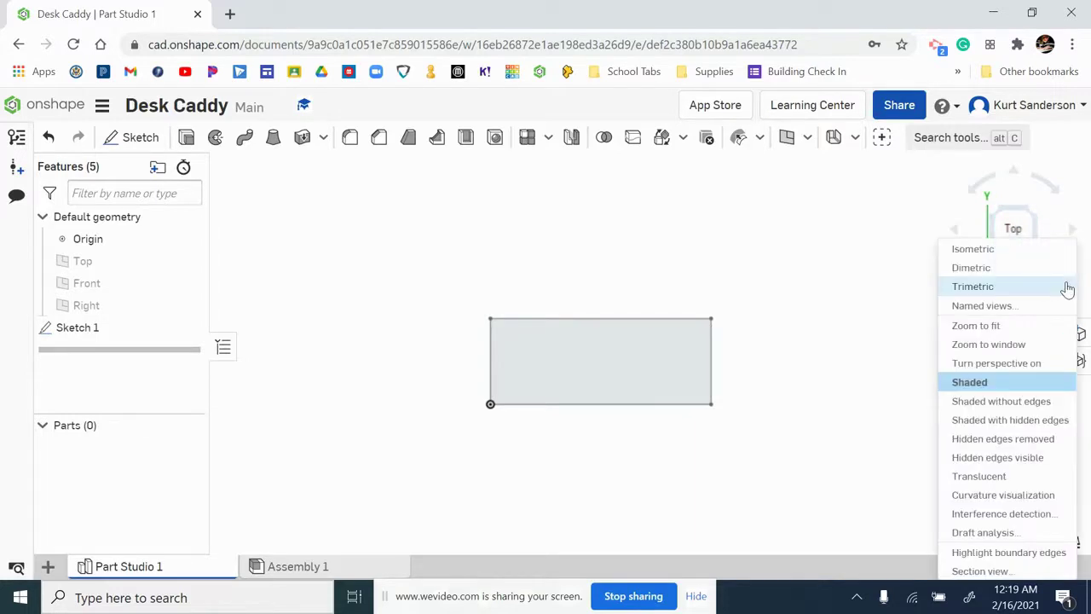
pyautogui.click(1006, 250)
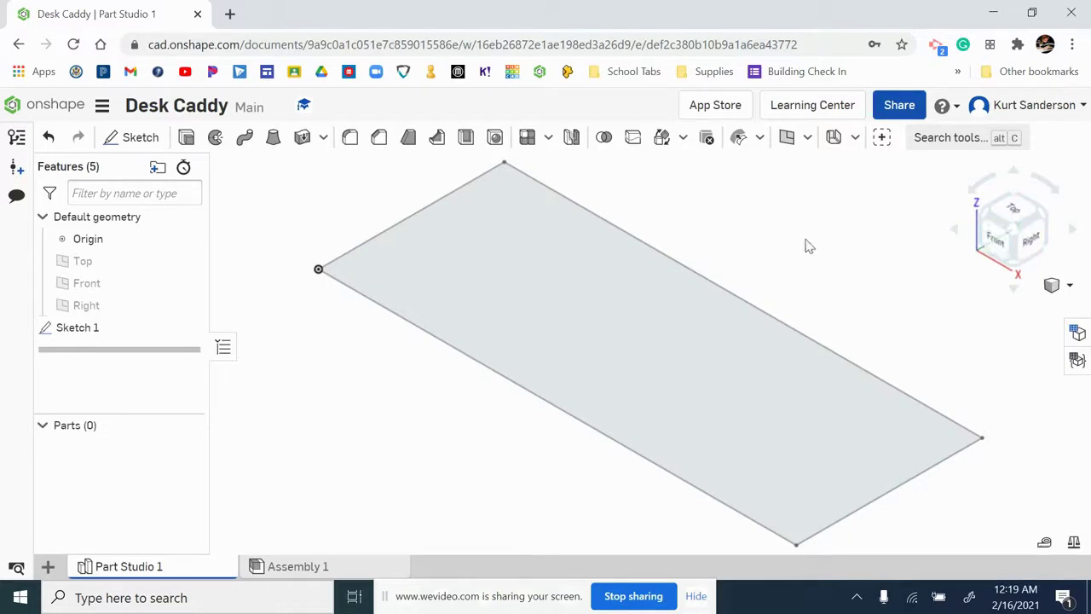
pyautogui.click(185, 138)
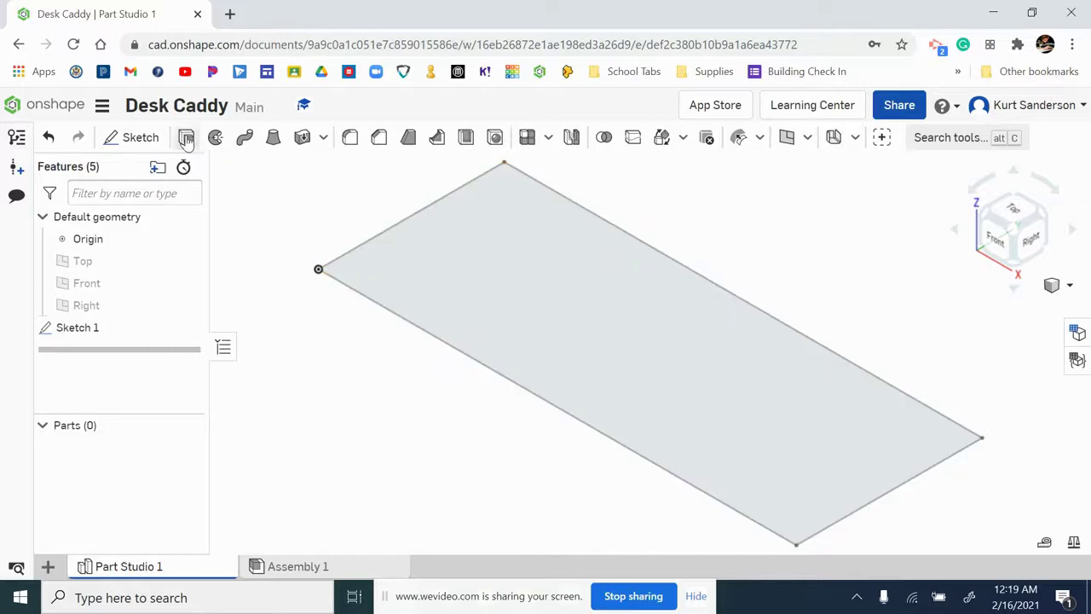
pyautogui.click(505, 264)
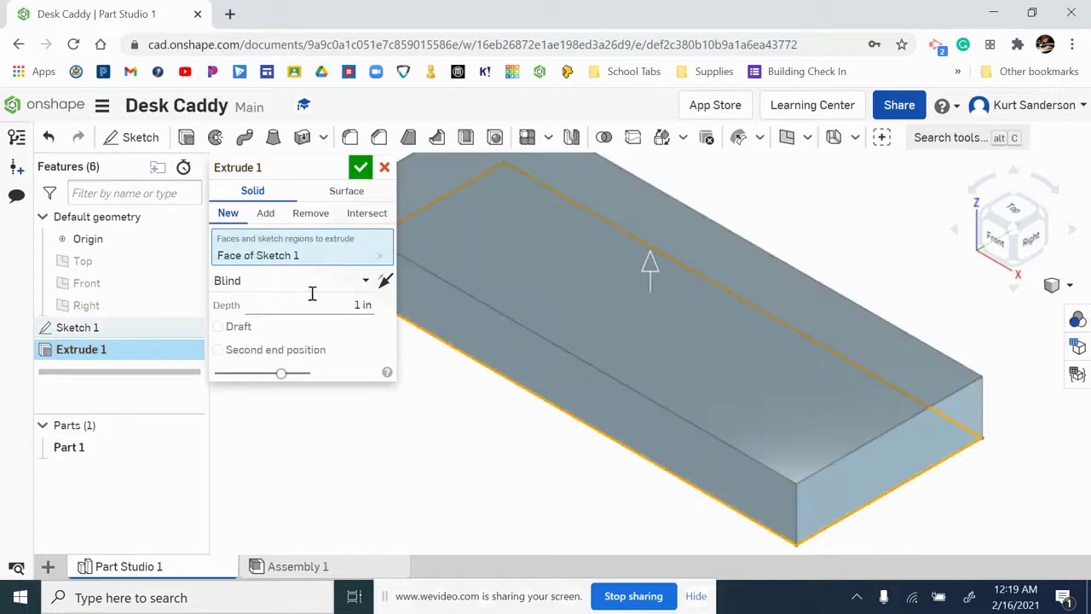
pyautogui.click(362, 305)
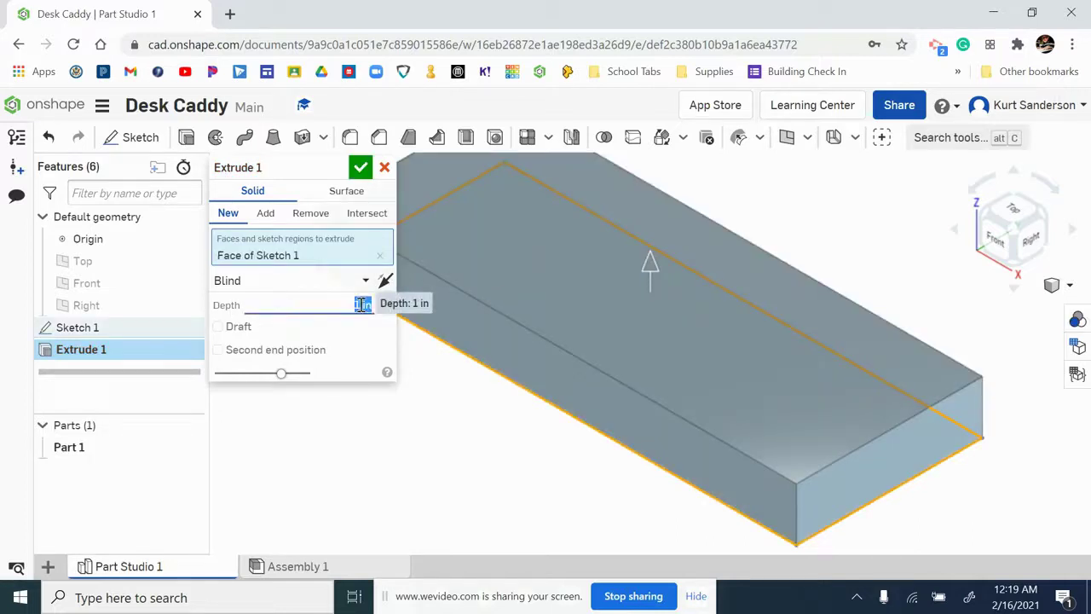
pyautogui.press('BackSpace')
pyautogui.write('.75')
pyautogui.press('Return')
pyautogui.click(361, 169)
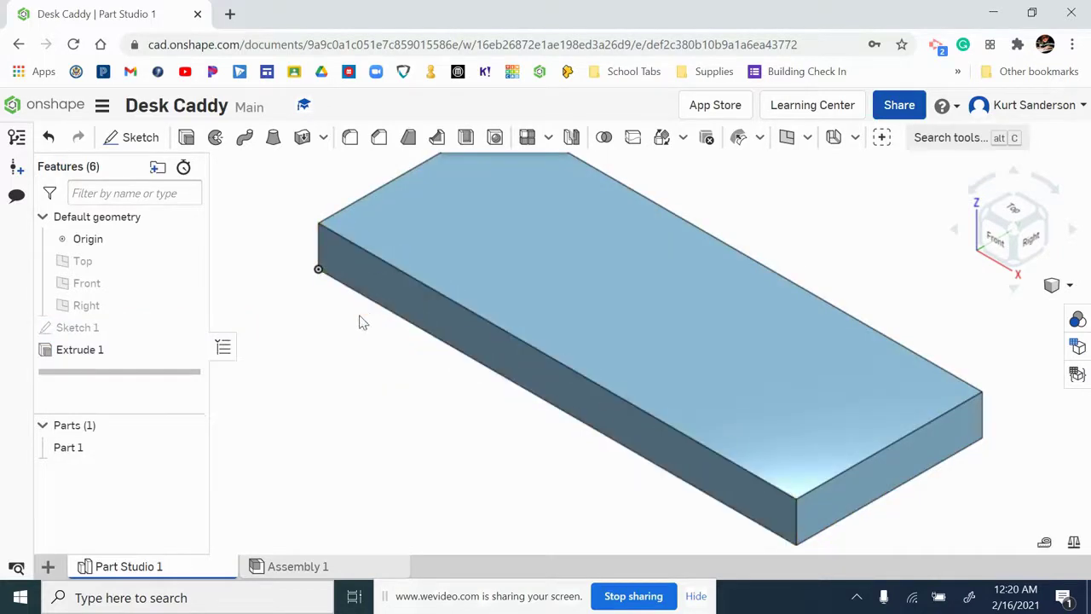
# Step: In a new sketch on the block's top face, draw a circle about 0.99 in in diameter near the upper-right corner
pyautogui.scroll(-2, 352, 339)
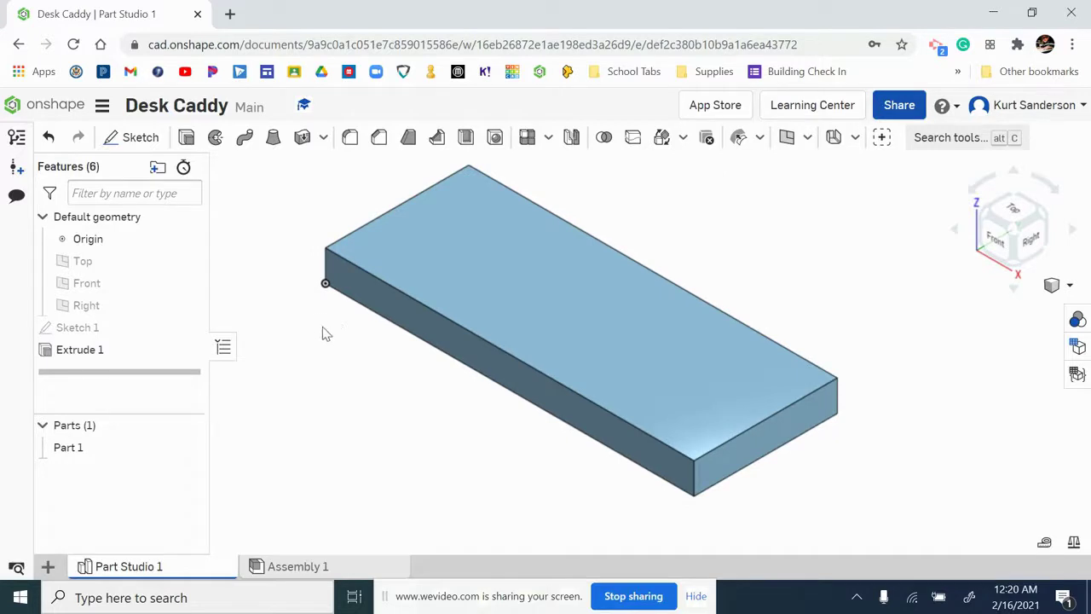
pyautogui.click(137, 137)
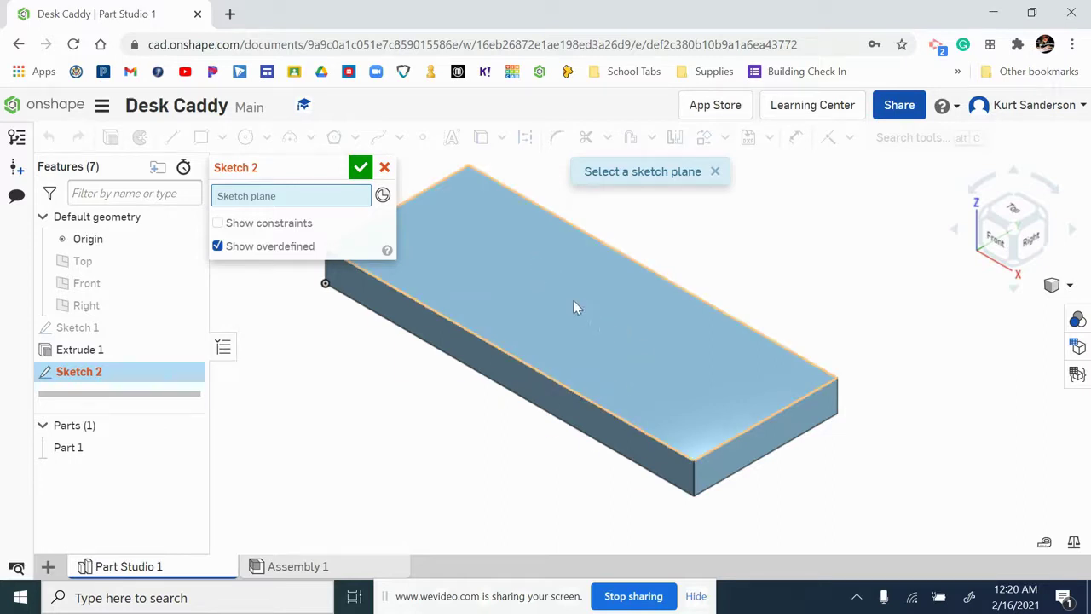
pyautogui.click(609, 324)
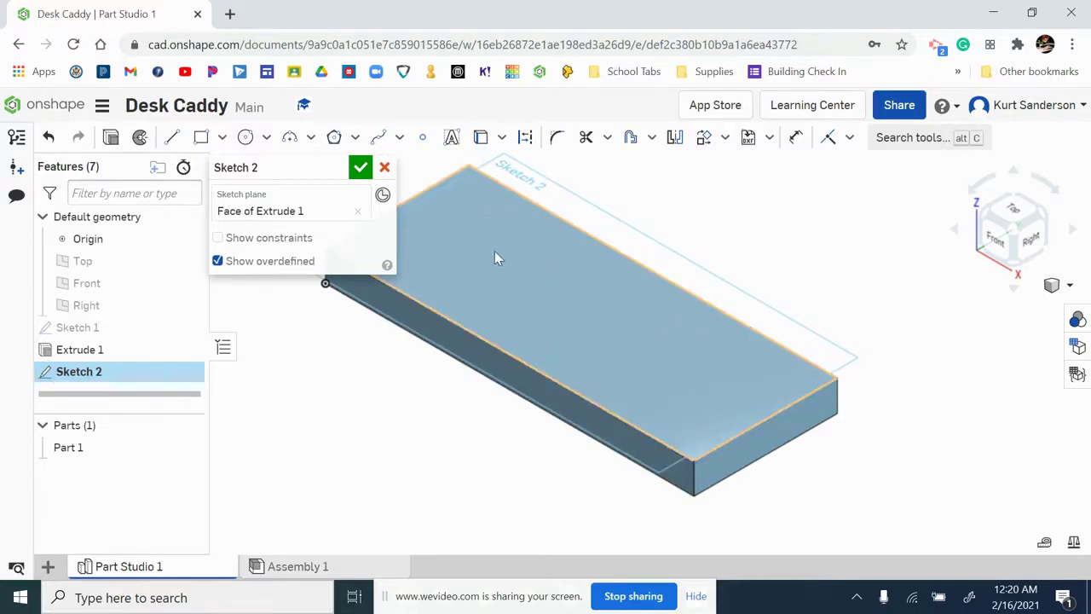
pyautogui.rightClick(594, 220)
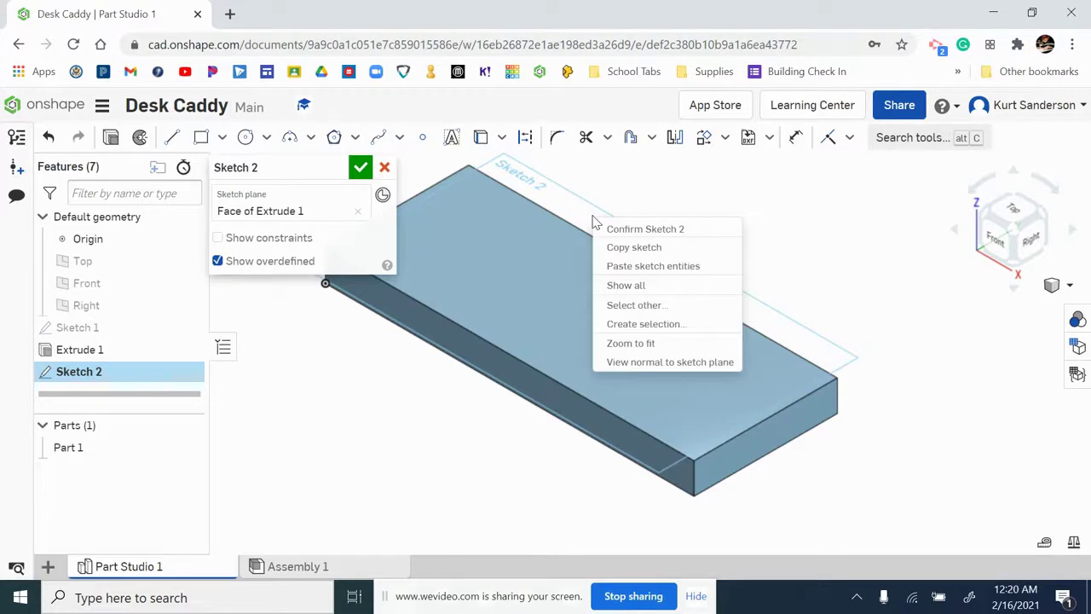
pyautogui.click(674, 363)
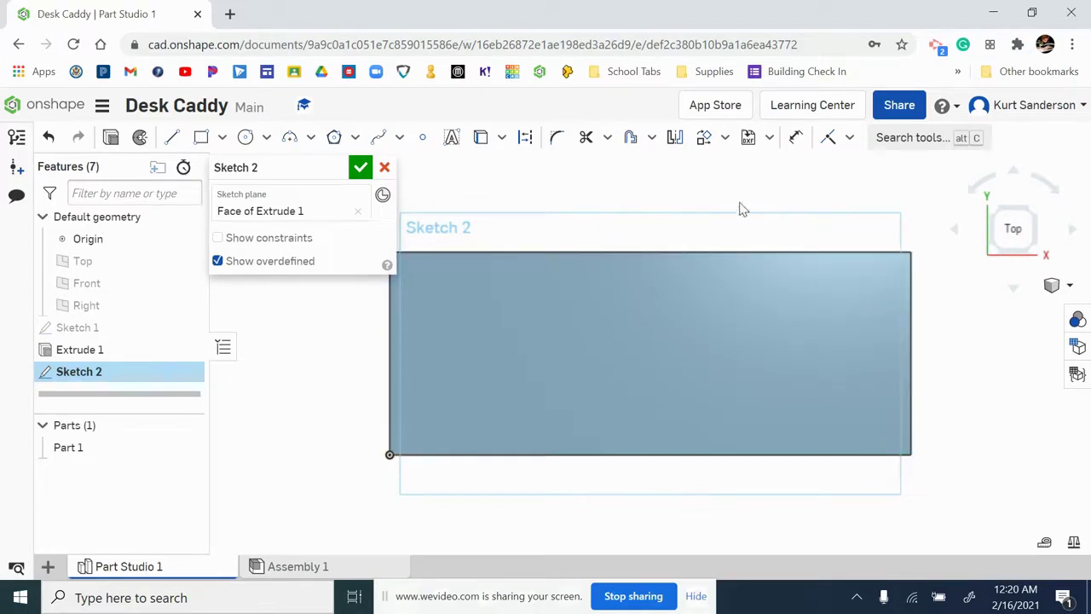
pyautogui.click(247, 138)
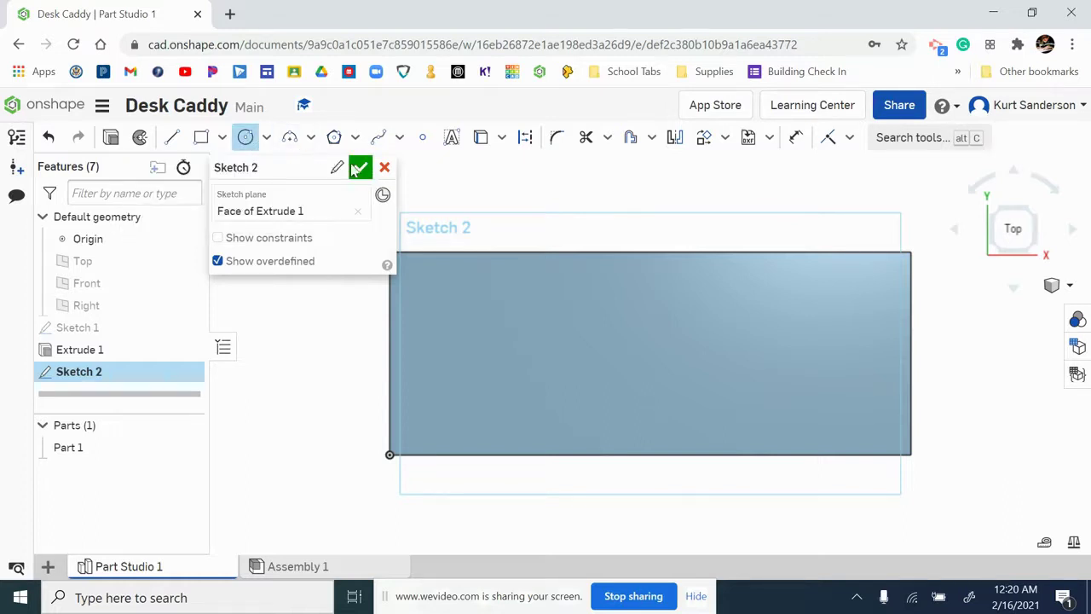
pyautogui.click(819, 313)
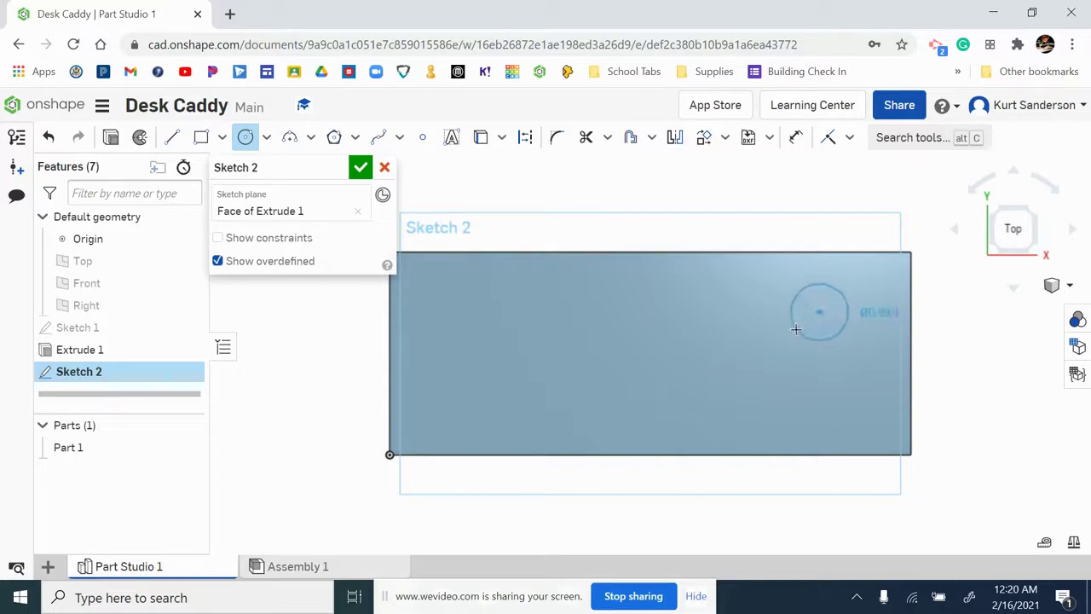
pyautogui.click(795, 329)
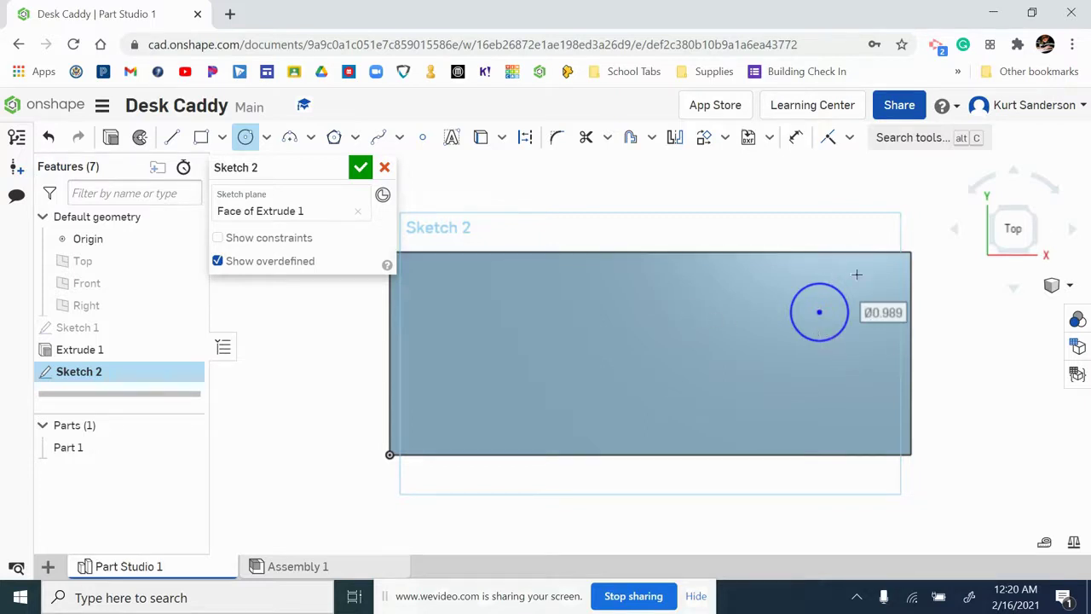
# Step: Dimension the circle's centre 1.75 in horizontally from the block's right edge
pyautogui.scroll(5, 878, 285)
pyautogui.moveTo(896, 293); pyautogui.dragTo(797, 307, button='middle')
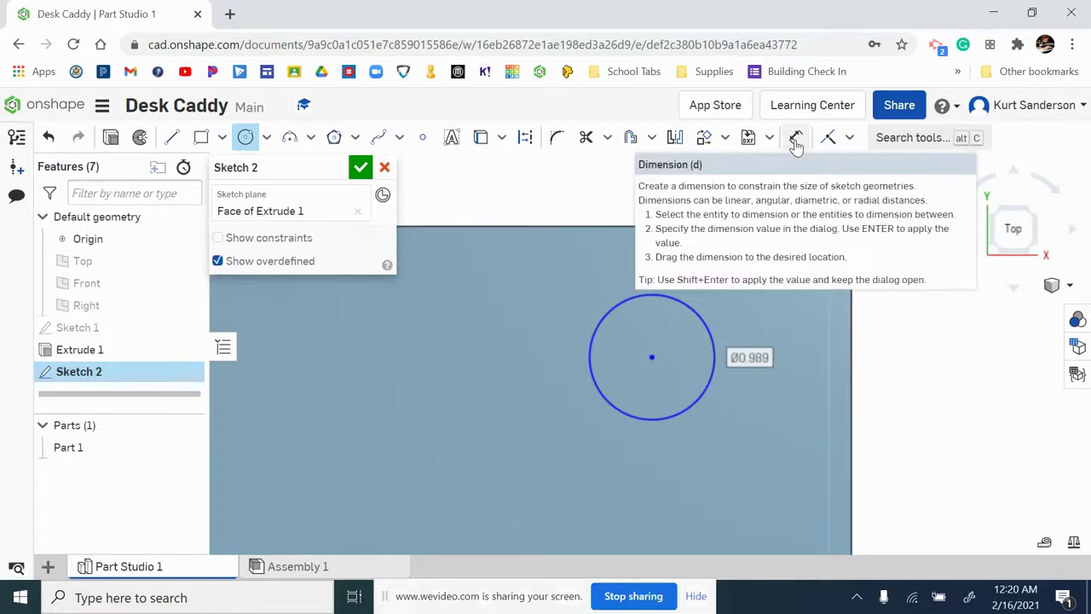
pyautogui.click(796, 138)
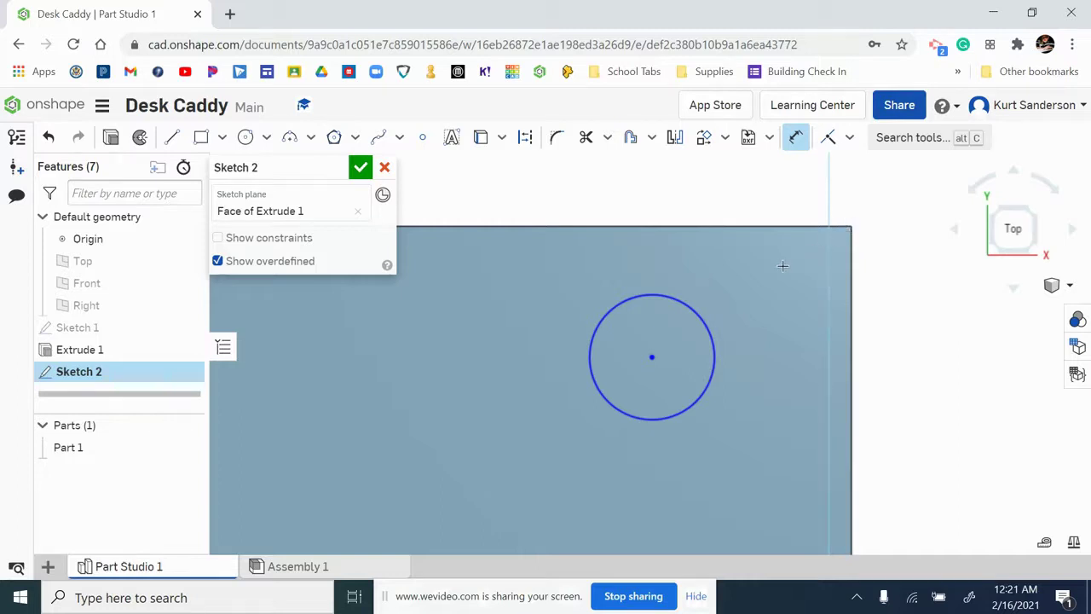
pyautogui.click(651, 357)
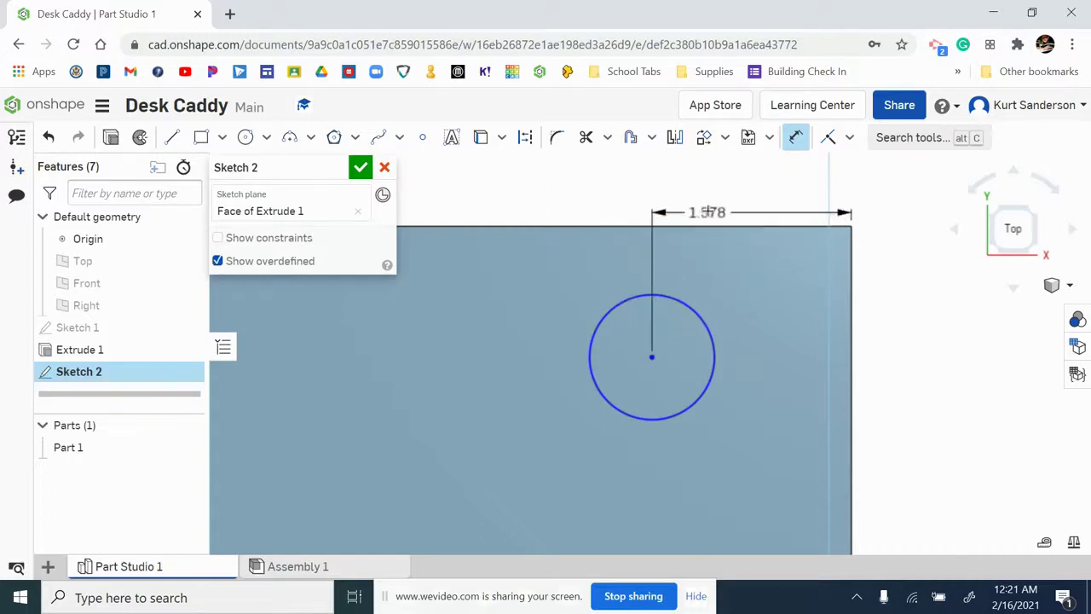
pyautogui.moveTo(719, 172); pyautogui.dragTo(698, 212, button='middle')
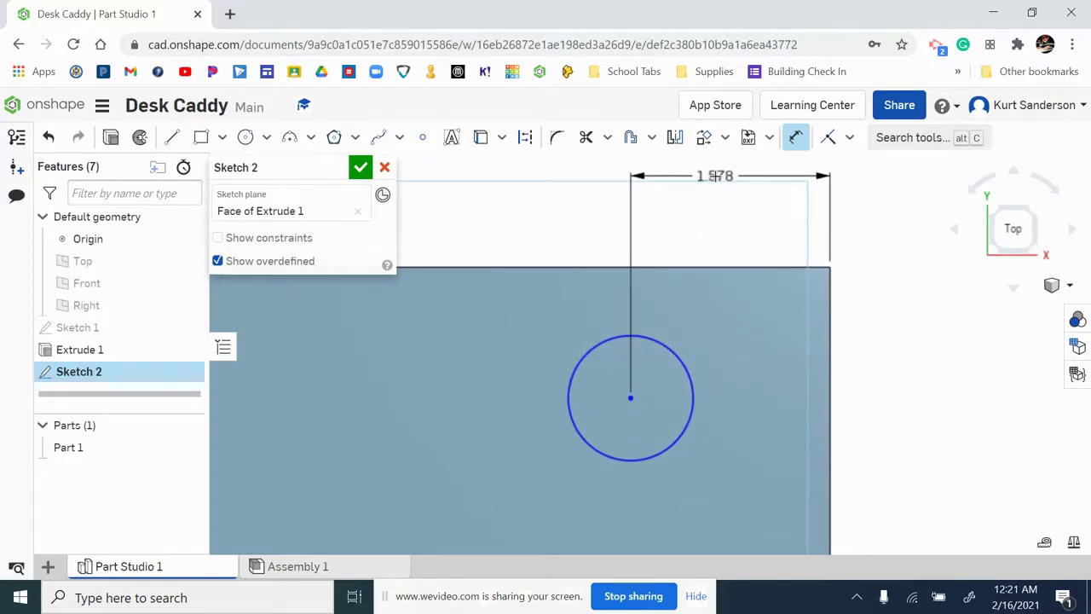
pyautogui.click(715, 176)
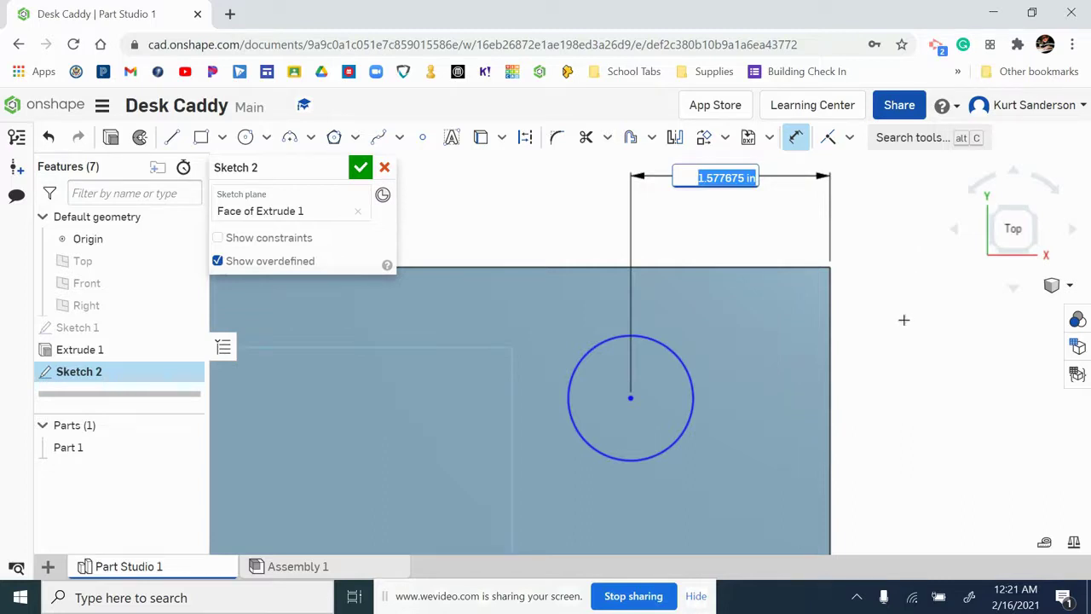
pyautogui.write('1')
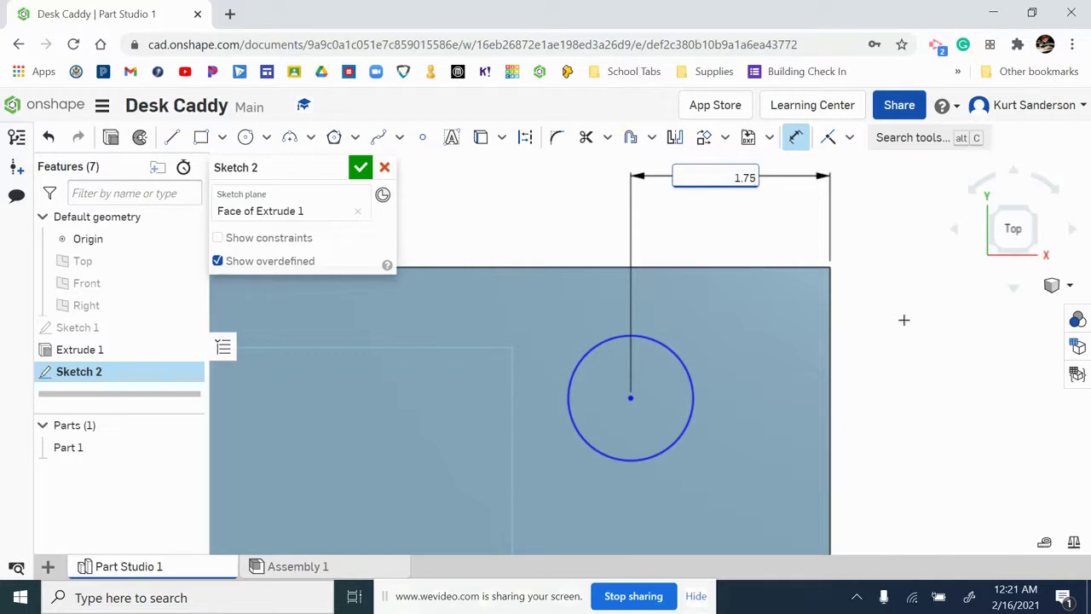
pyautogui.write('.75')
pyautogui.press('Return')
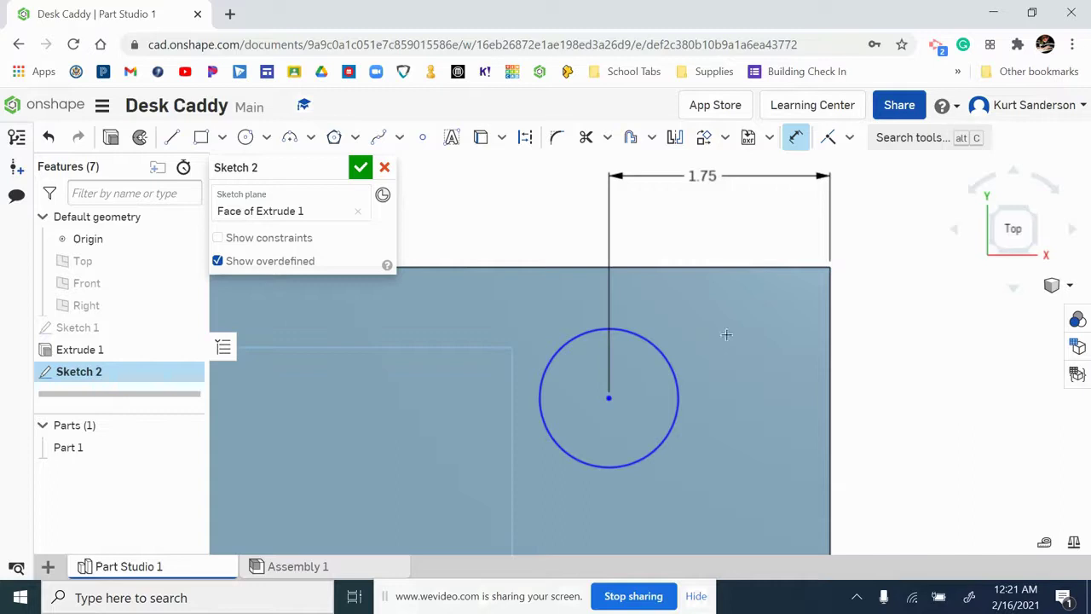
# Step: Dimension the circle's centre 1.5 in vertically from the upper edge of the block's top face
pyautogui.click(610, 398)
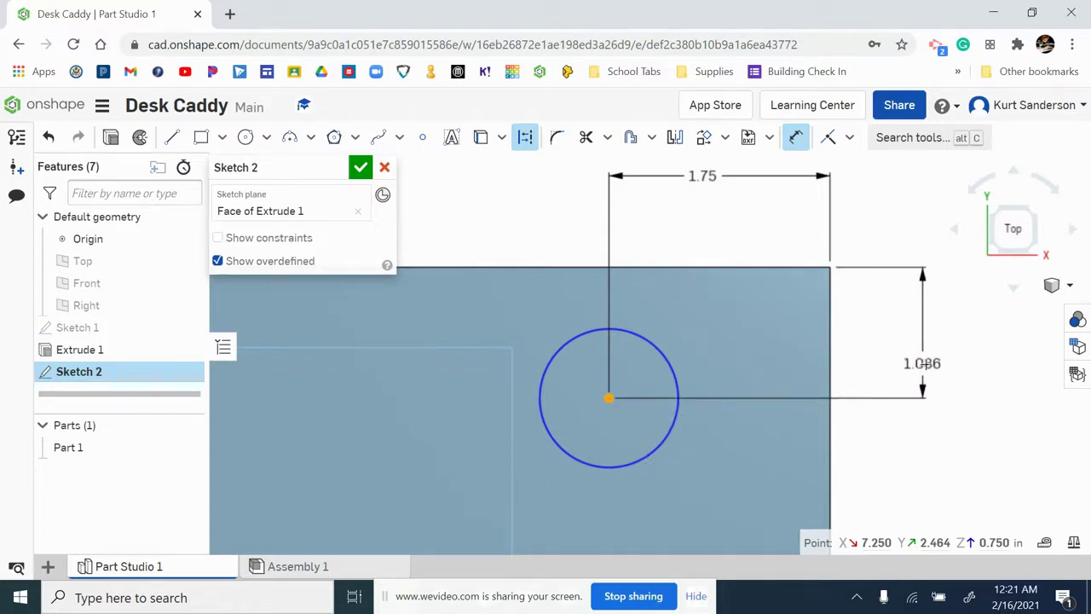
pyautogui.click(929, 363)
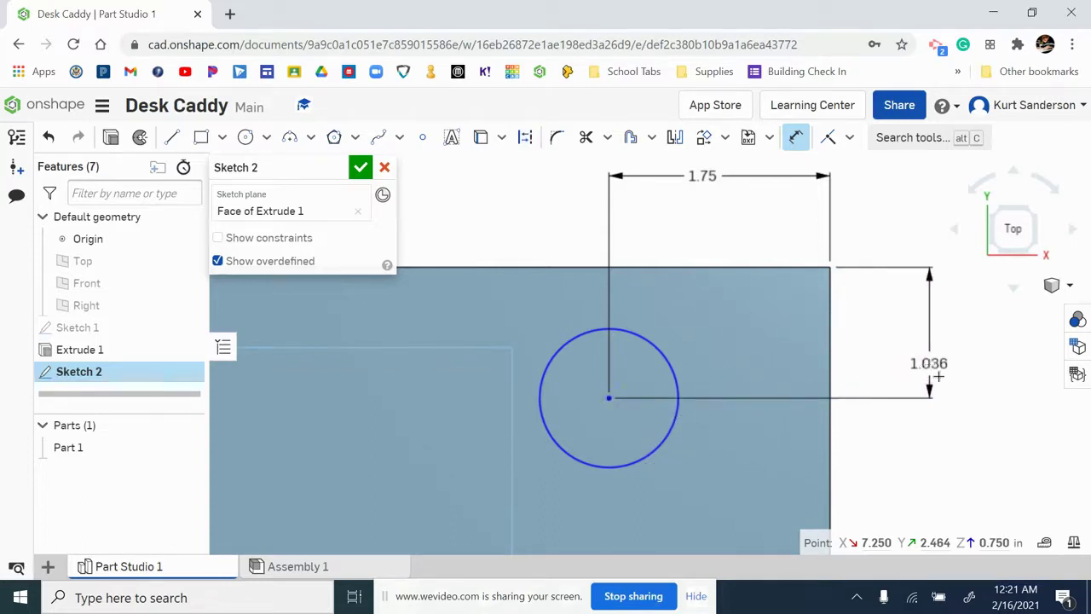
pyautogui.write('1')
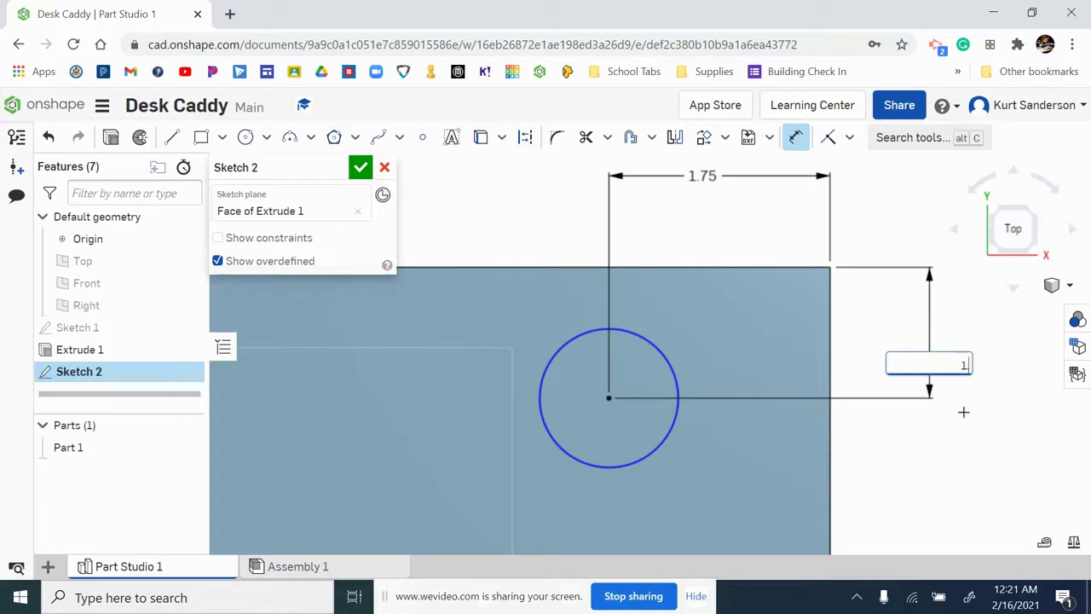
pyautogui.press('Return')
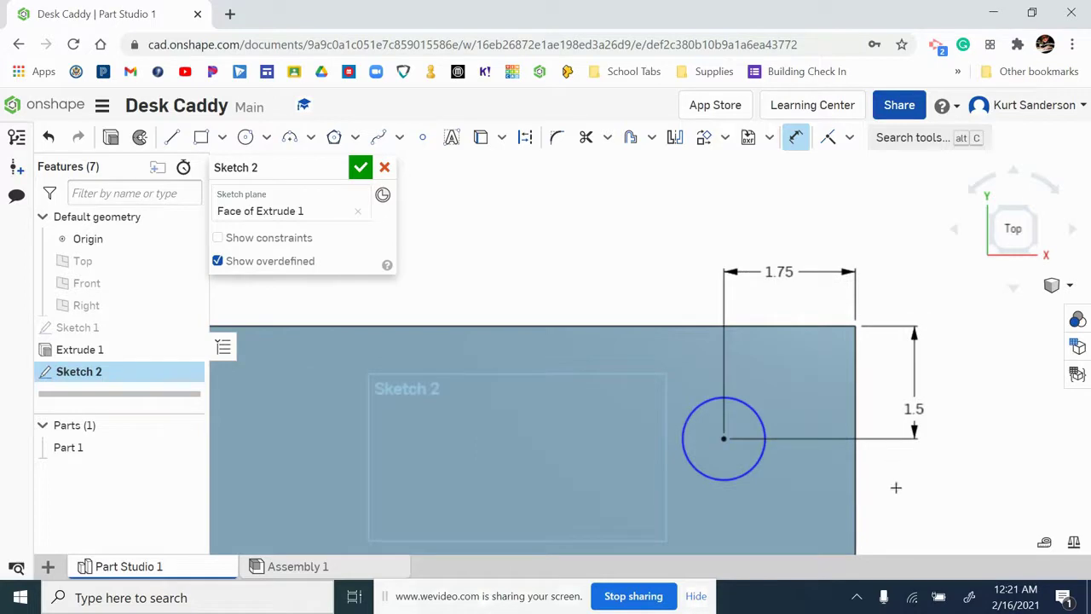
# Step: Dimension the circle's diameter to 1/8 in and finish the sketch
pyautogui.scroll(-3, 852, 435)
pyautogui.scroll(-1, 831, 389)
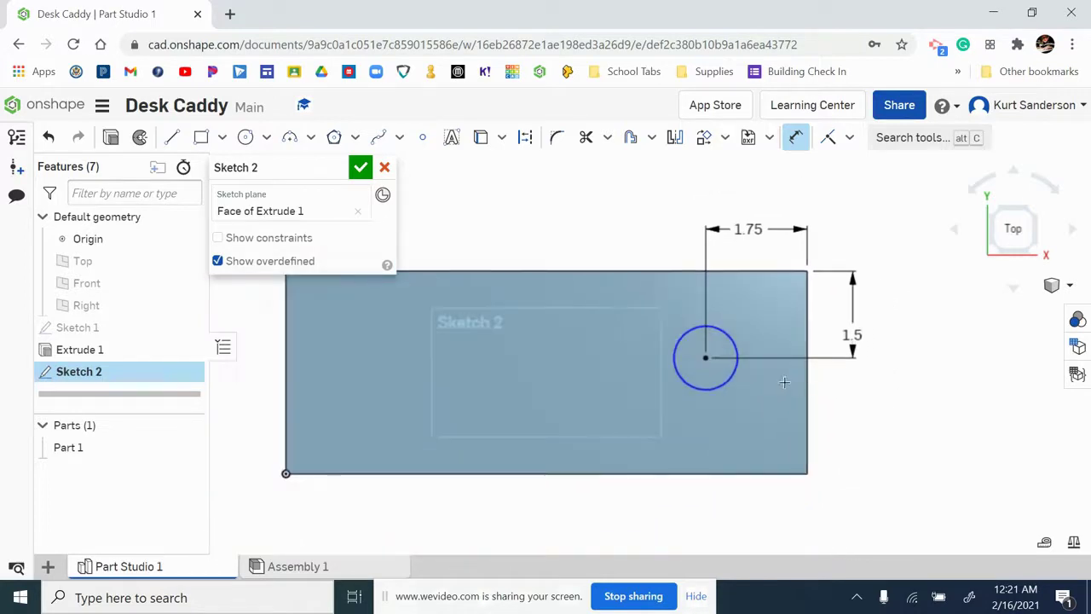
pyautogui.click(731, 376)
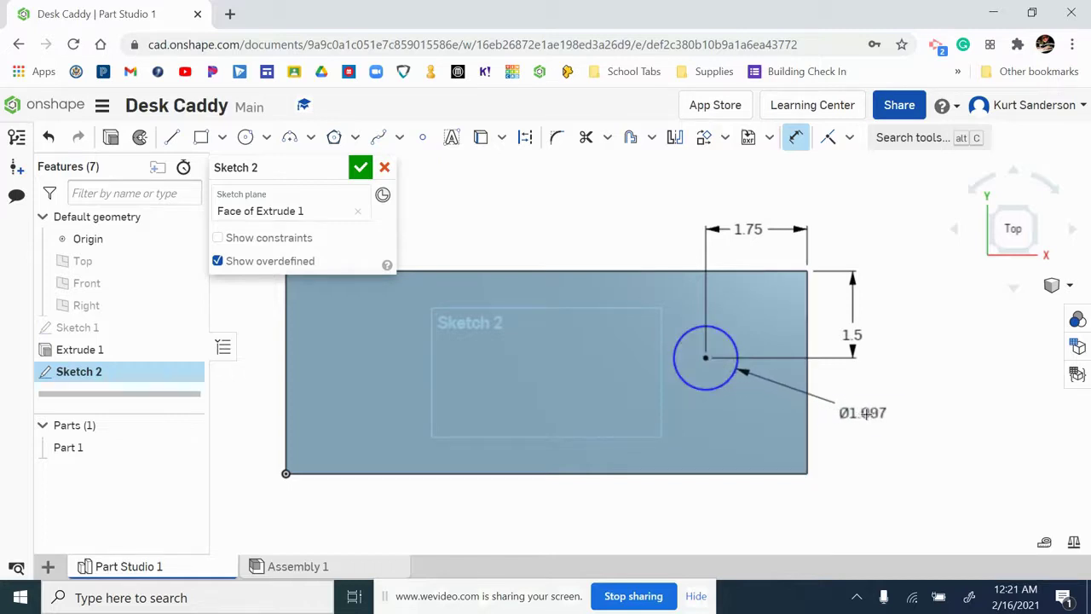
pyautogui.click(865, 413)
pyautogui.write('1/8')
pyautogui.press('Return')
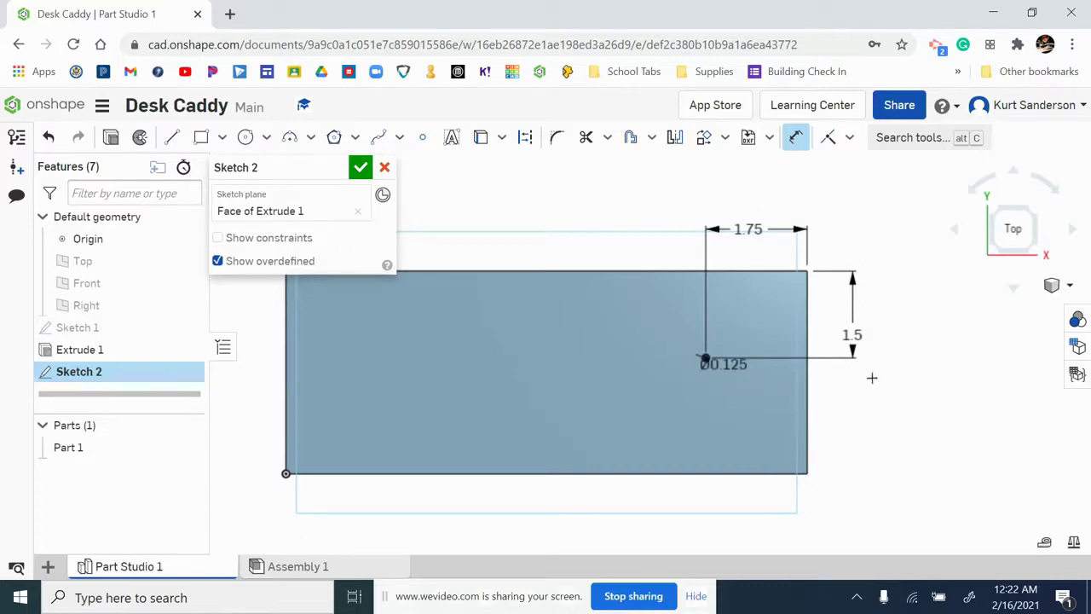
pyautogui.scroll(5, 706, 360)
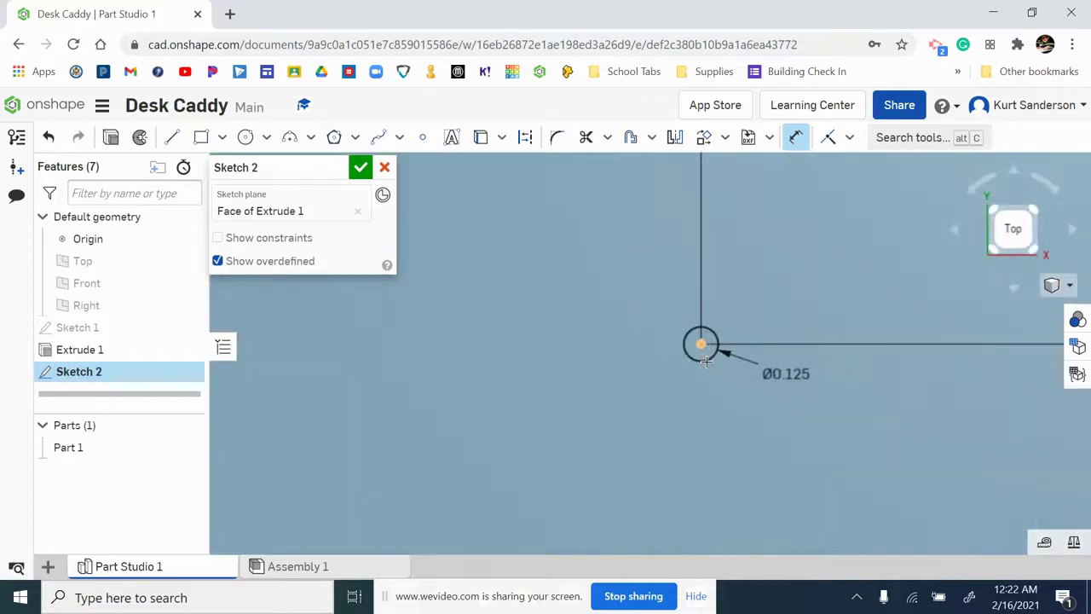
pyautogui.scroll(-5, 713, 387)
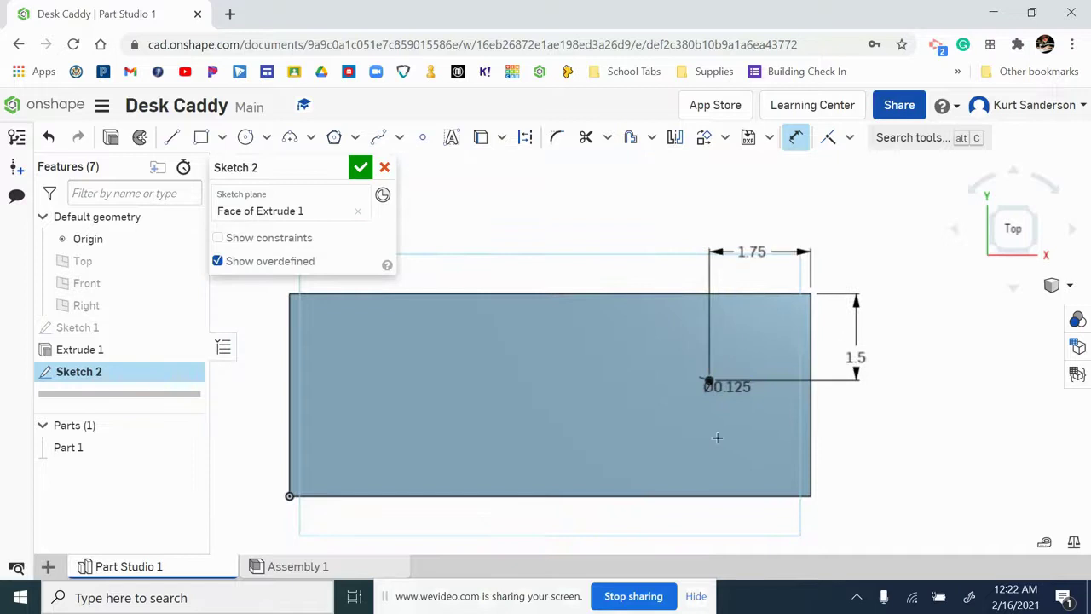
pyautogui.click(361, 169)
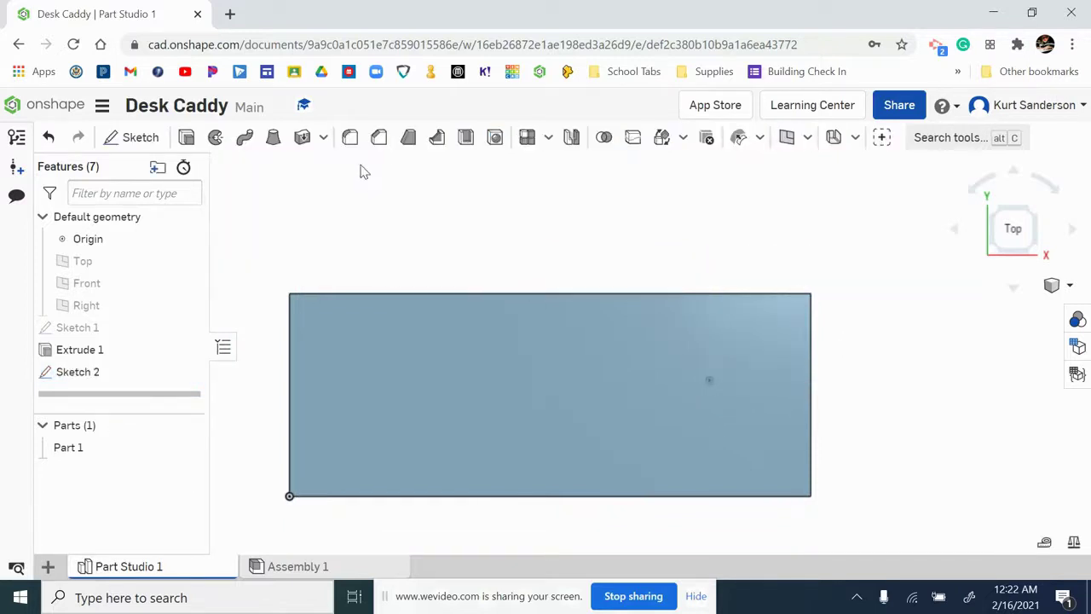
# Step: Extrude the small circle as a Remove cut into the block with a blind depth of 1 in
pyautogui.click(186, 139)
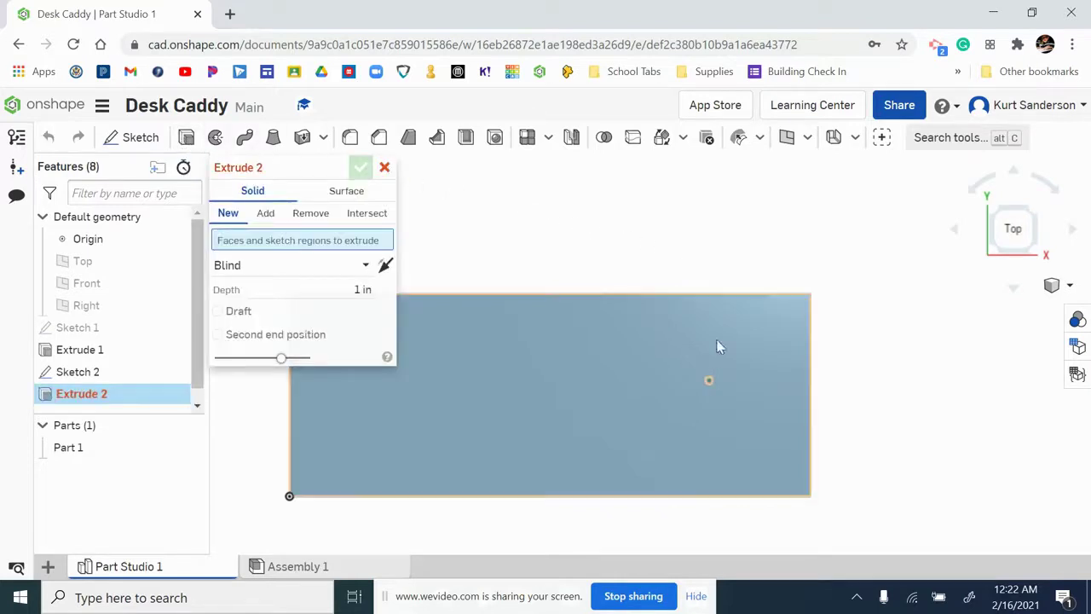
pyautogui.scroll(3, 712, 431)
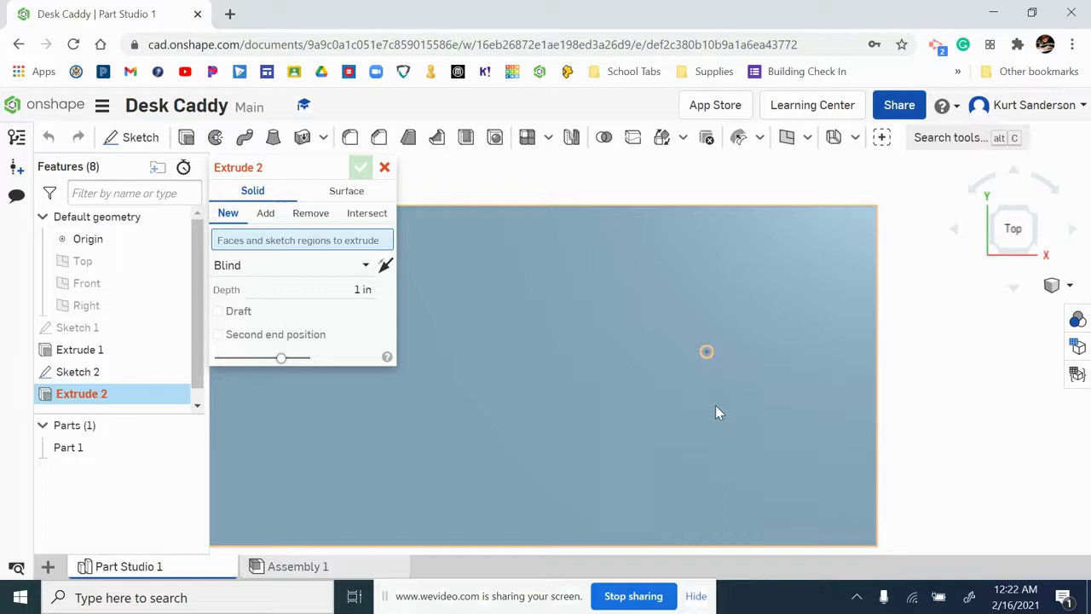
pyautogui.scroll(2, 716, 405)
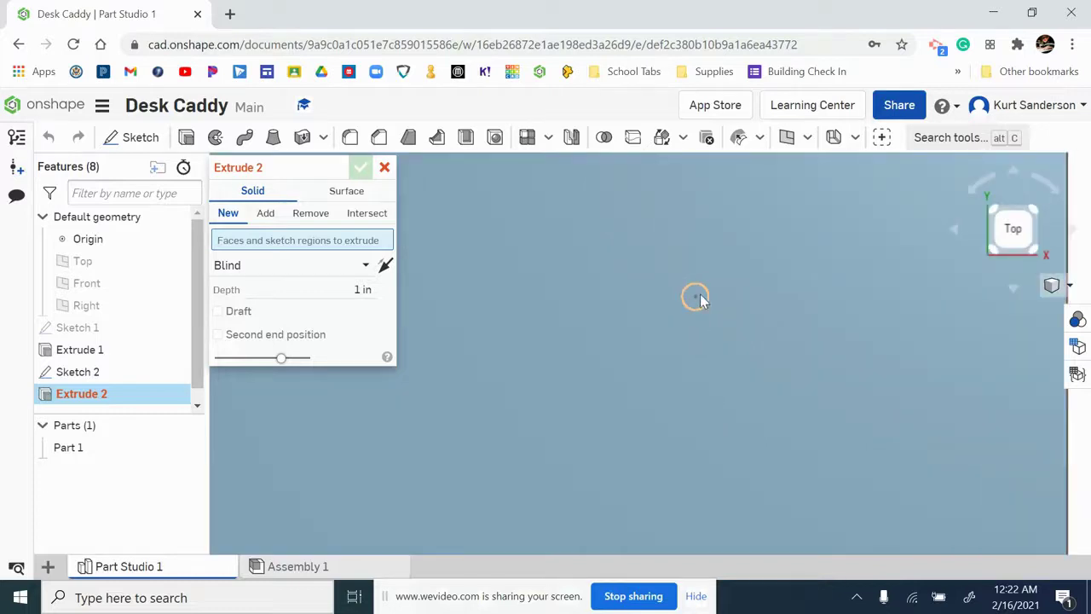
pyautogui.click(699, 297)
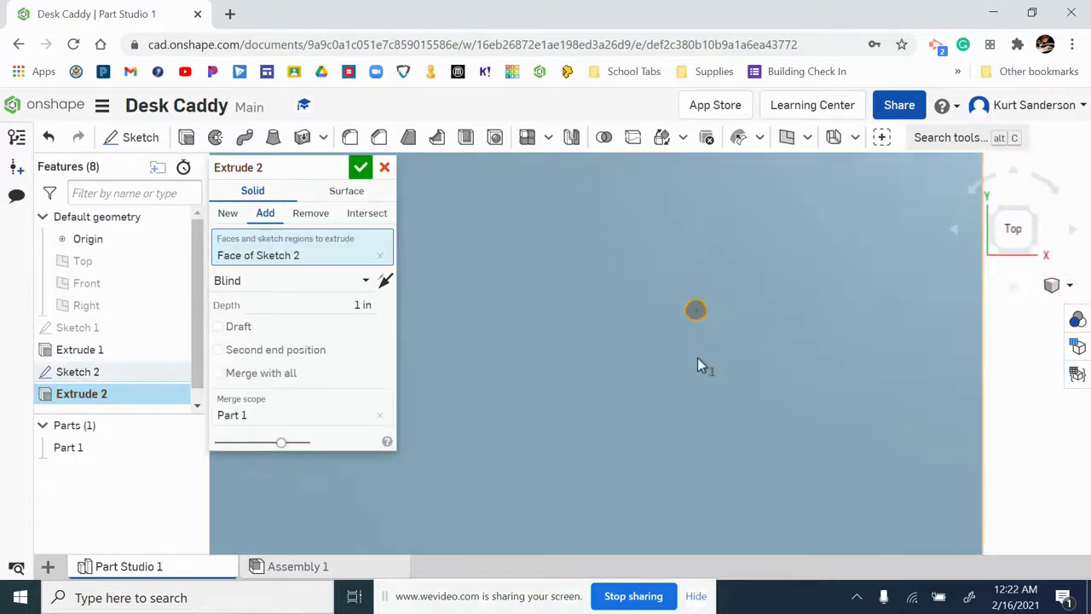
pyautogui.scroll(-3, 698, 362)
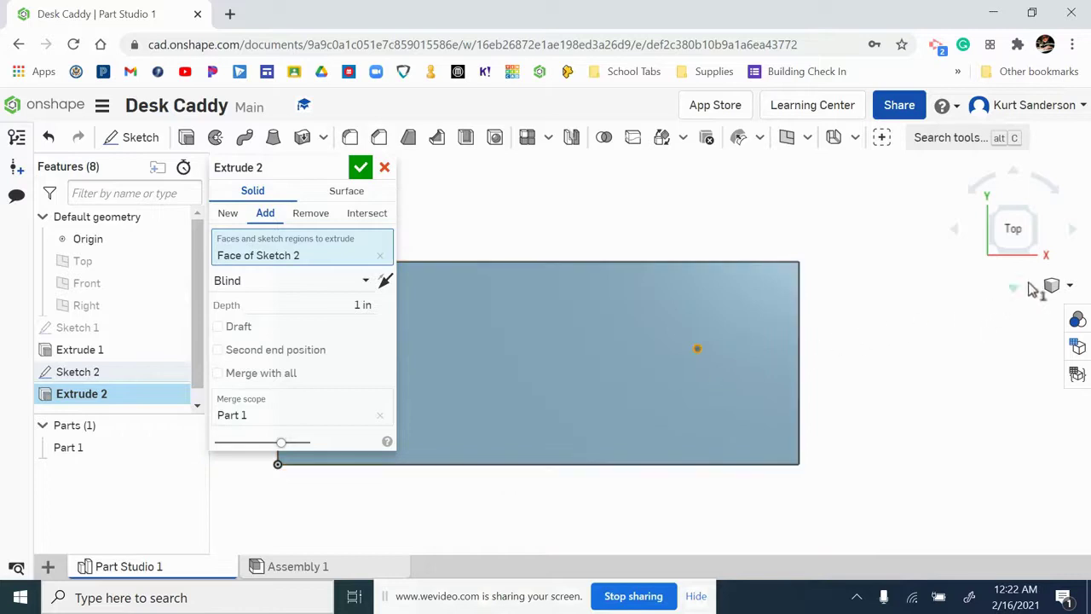
pyautogui.click(1057, 285)
pyautogui.click(1030, 269)
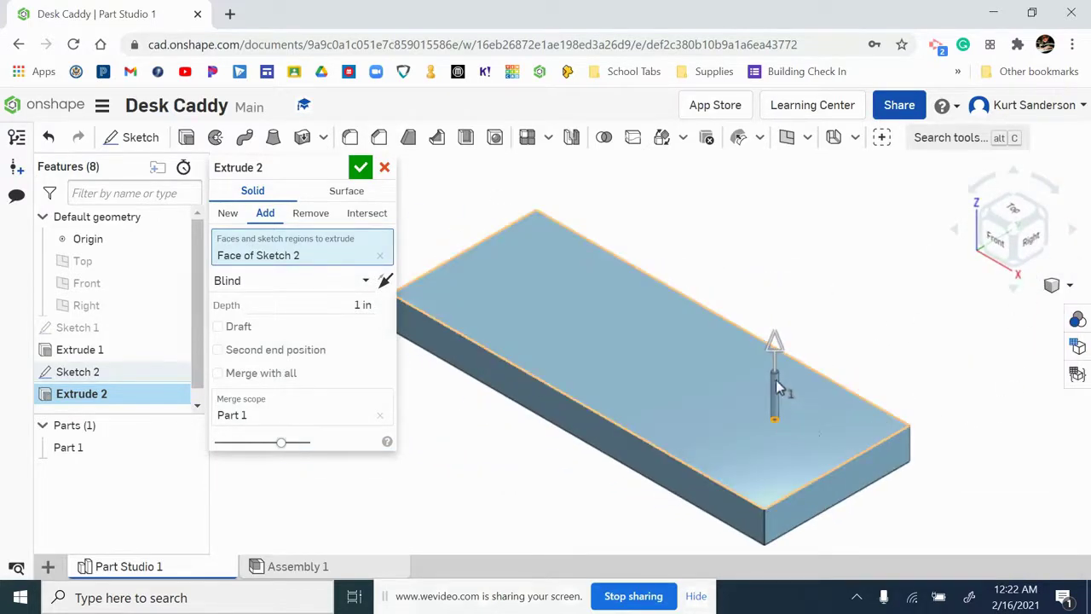
pyautogui.click(320, 215)
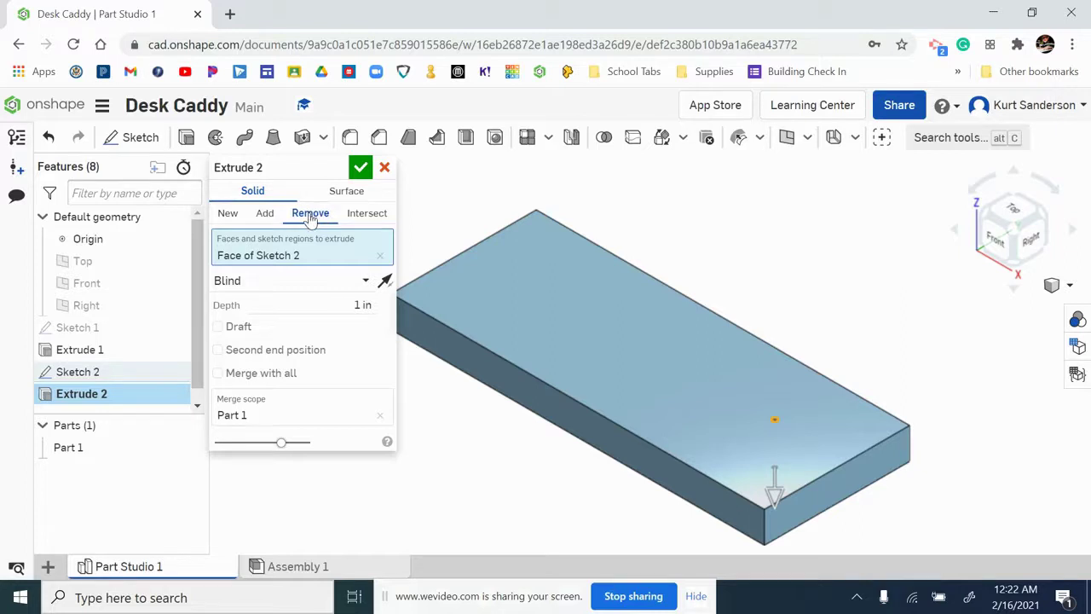
pyautogui.click(361, 168)
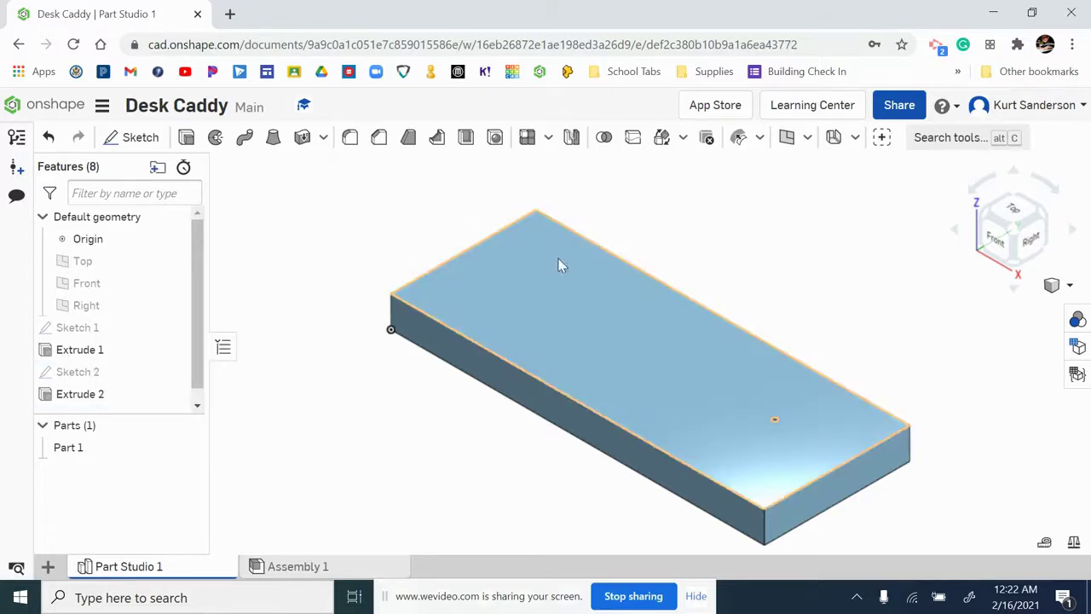
pyautogui.moveTo(960, 500); pyautogui.dragTo(977, 480, button='right')
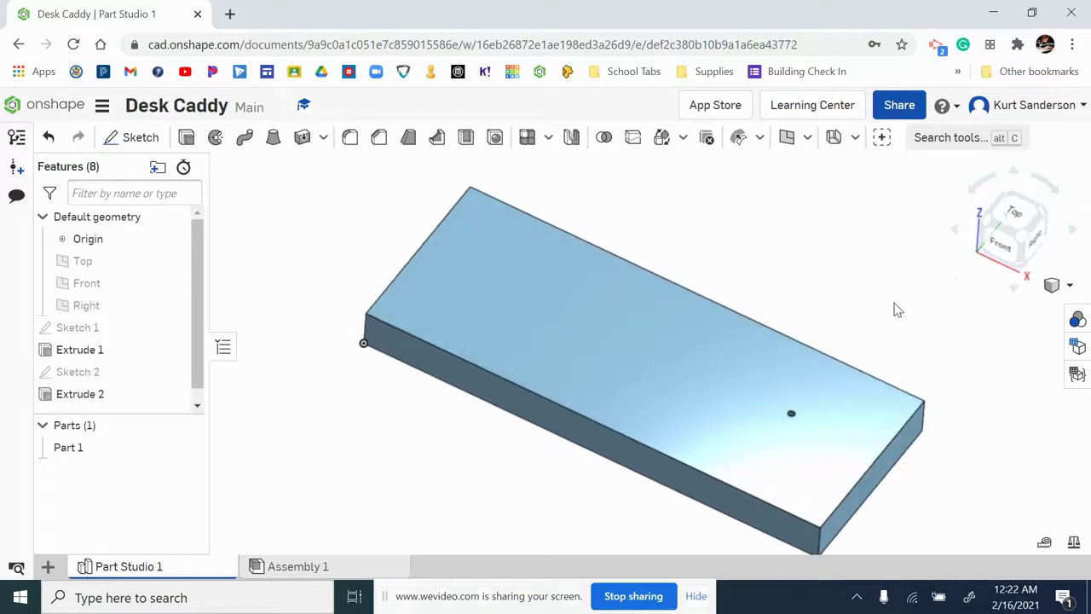
# Step: In a new sketch on the block's top face, viewed normal to the plane, draw a circle about 0.93 in in diameter near the lower-left corner
pyautogui.click(149, 142)
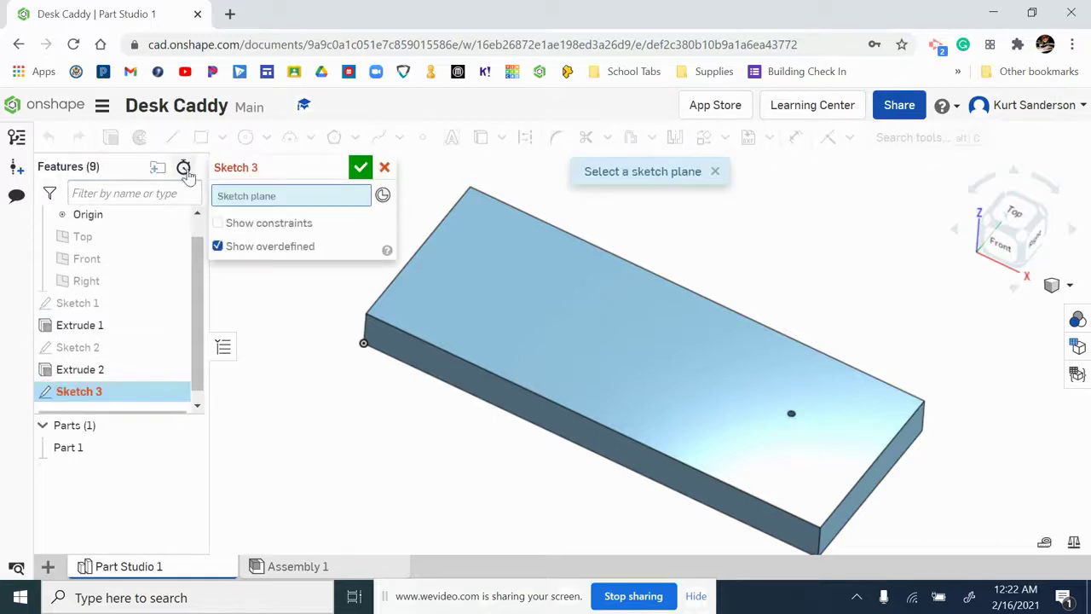
pyautogui.click(555, 318)
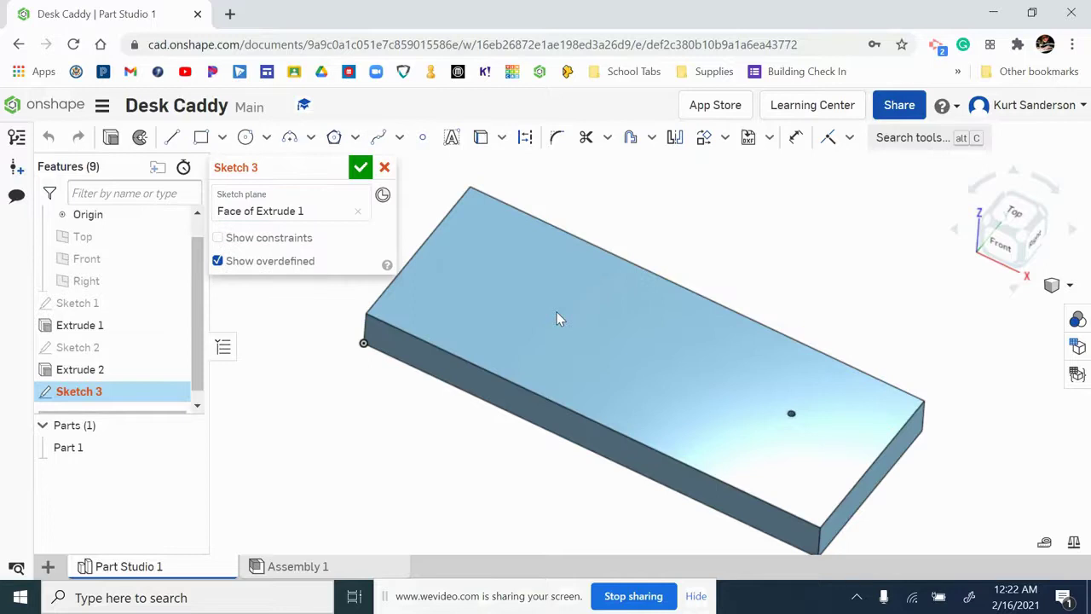
pyautogui.rightClick(544, 209)
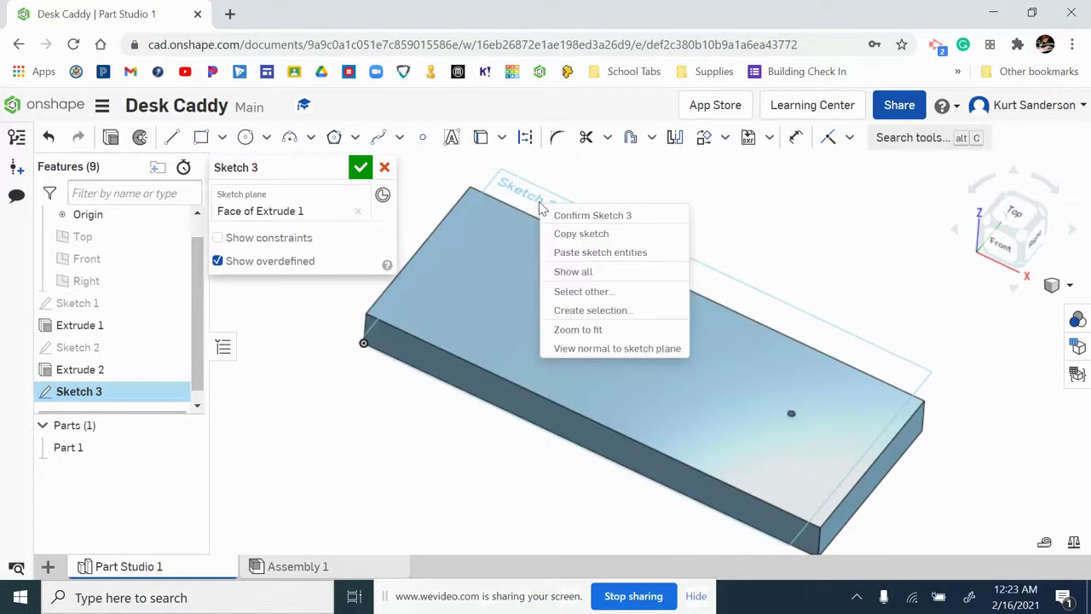
pyautogui.click(602, 351)
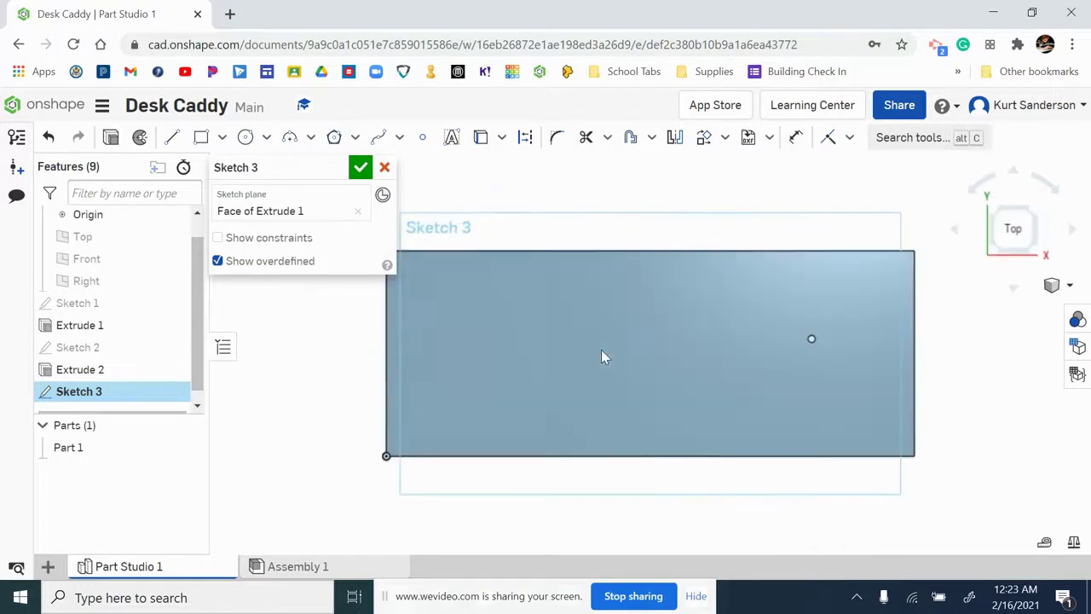
pyautogui.click(247, 139)
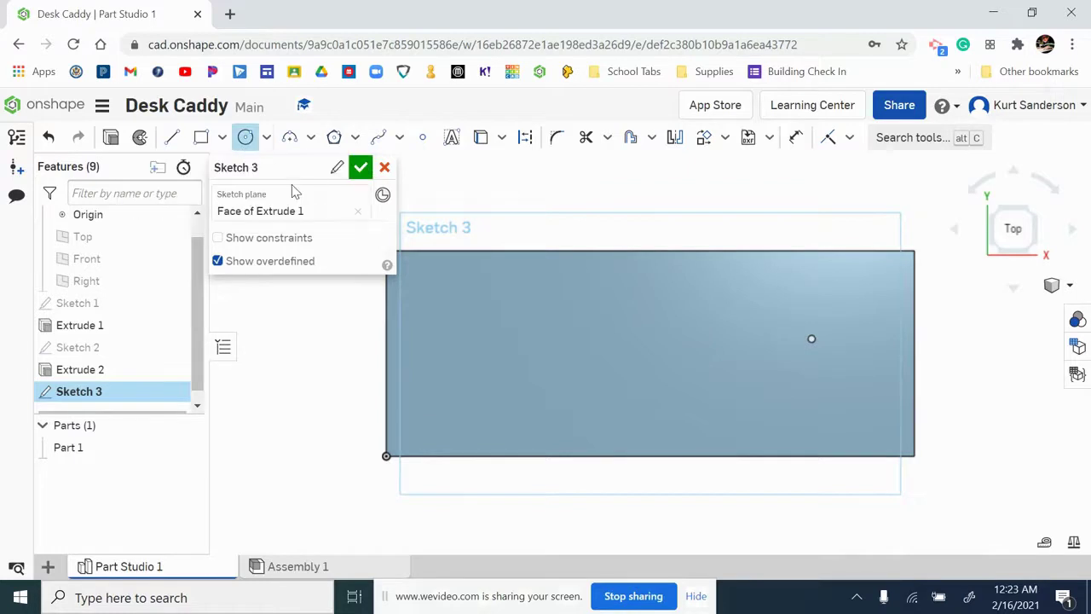
pyautogui.click(442, 409)
pyautogui.click(461, 391)
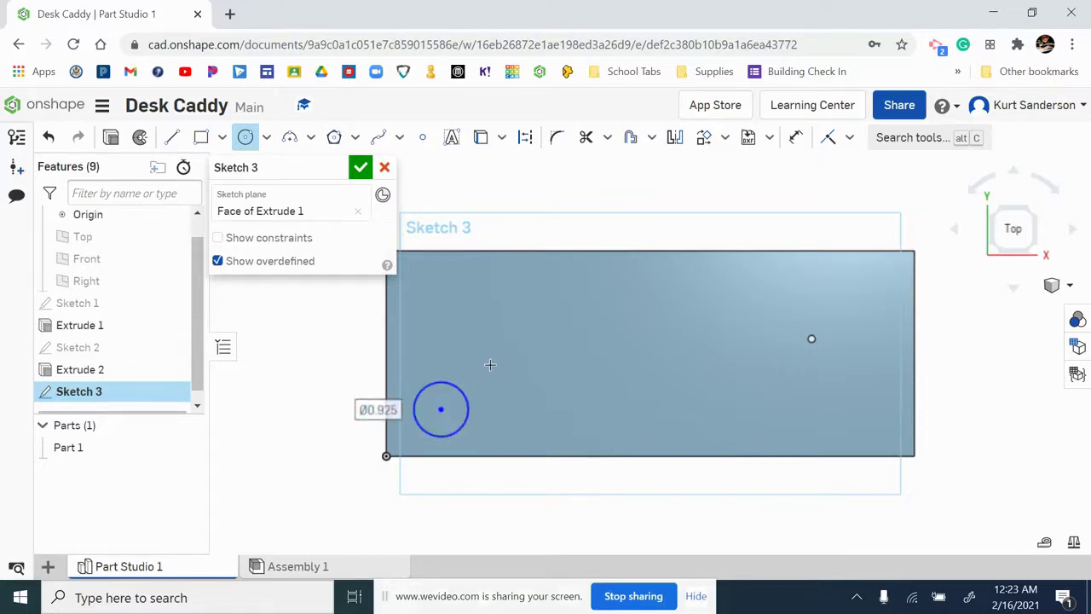
pyautogui.click(813, 339)
# Step: Dimension the new circle's centre 1 in vertically from the lower-left corner of the block's top face
pyautogui.click(795, 138)
pyautogui.scroll(3, 436, 407)
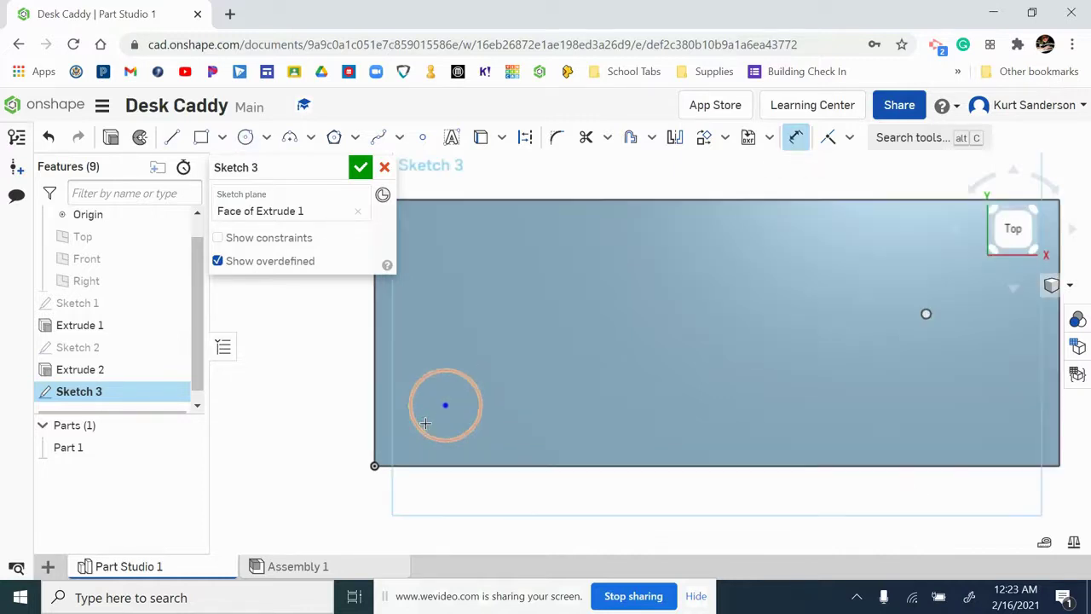
pyautogui.click(796, 140)
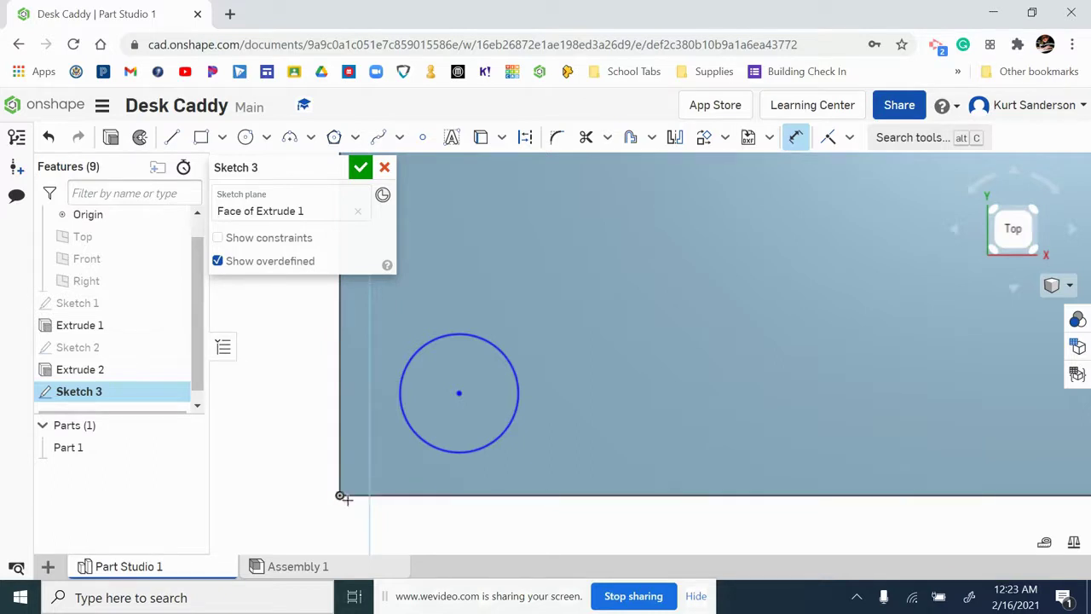
pyautogui.click(338, 496)
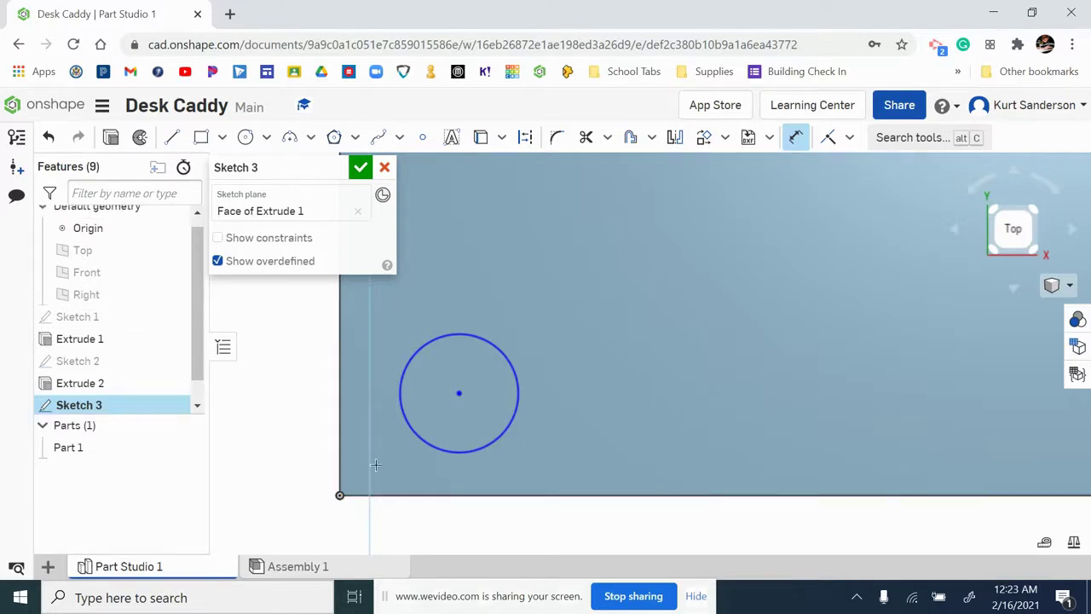
pyautogui.click(458, 393)
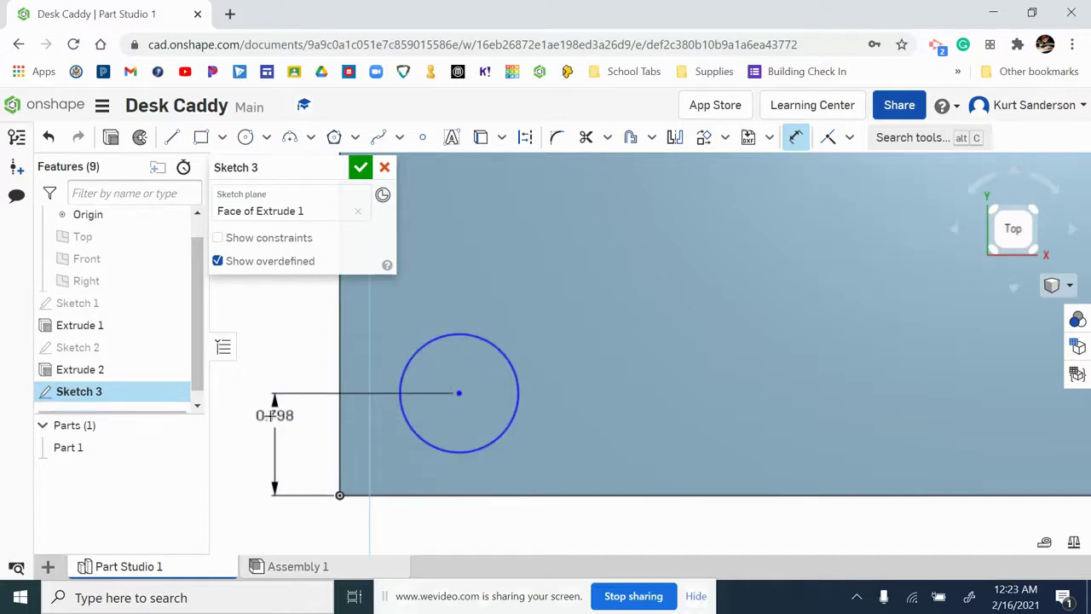
pyautogui.click(296, 427)
pyautogui.write('1')
pyautogui.press('Return')
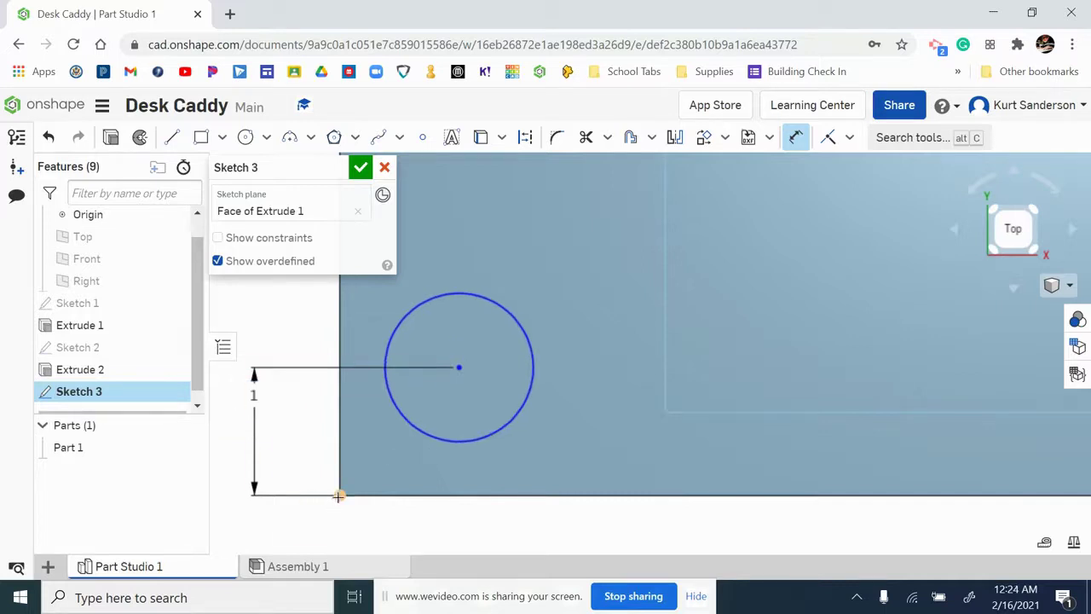
# Step: Dimension the circle's centre 1 in horizontally from the same lower-left corner of the block
pyautogui.click(460, 368)
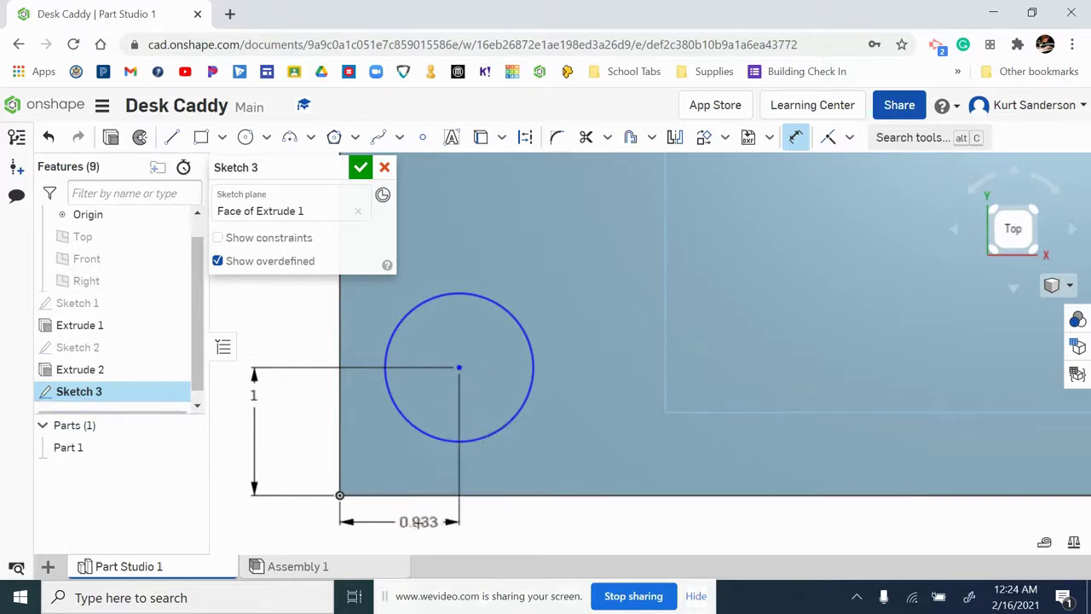
pyautogui.click(413, 537)
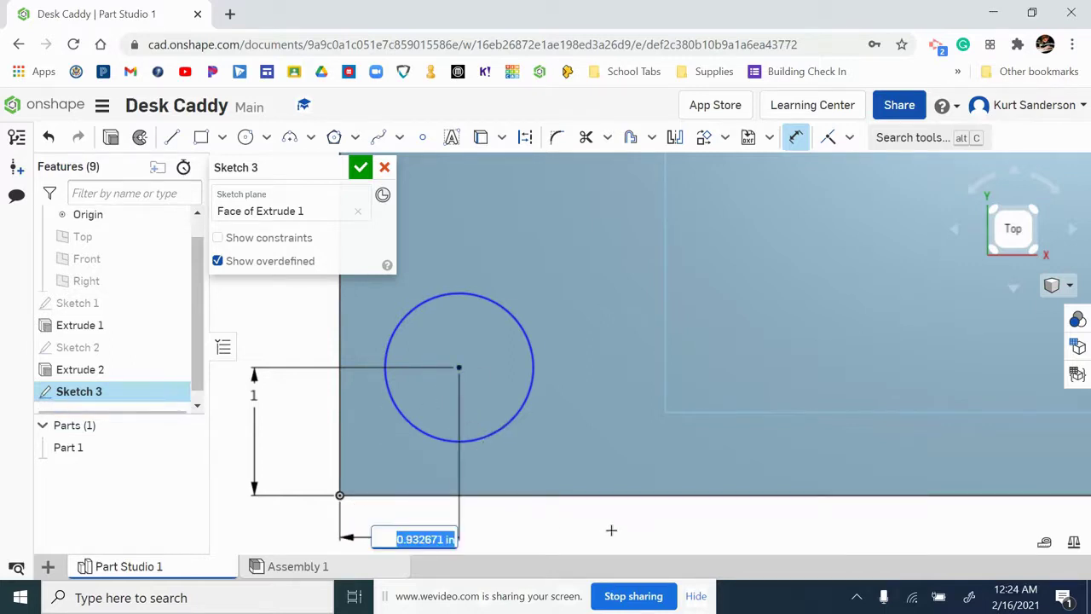
pyautogui.write('1')
pyautogui.press('Return')
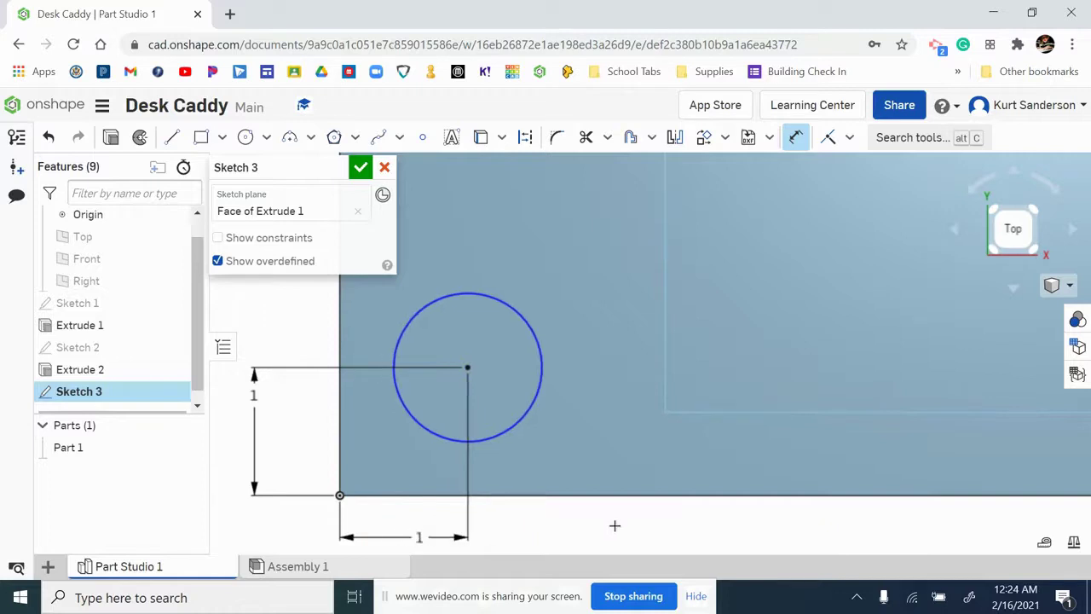
# Step: Dimension the diameter of the circle near the lower-left corner to 0.5 in
pyautogui.scroll(-3, 599, 512)
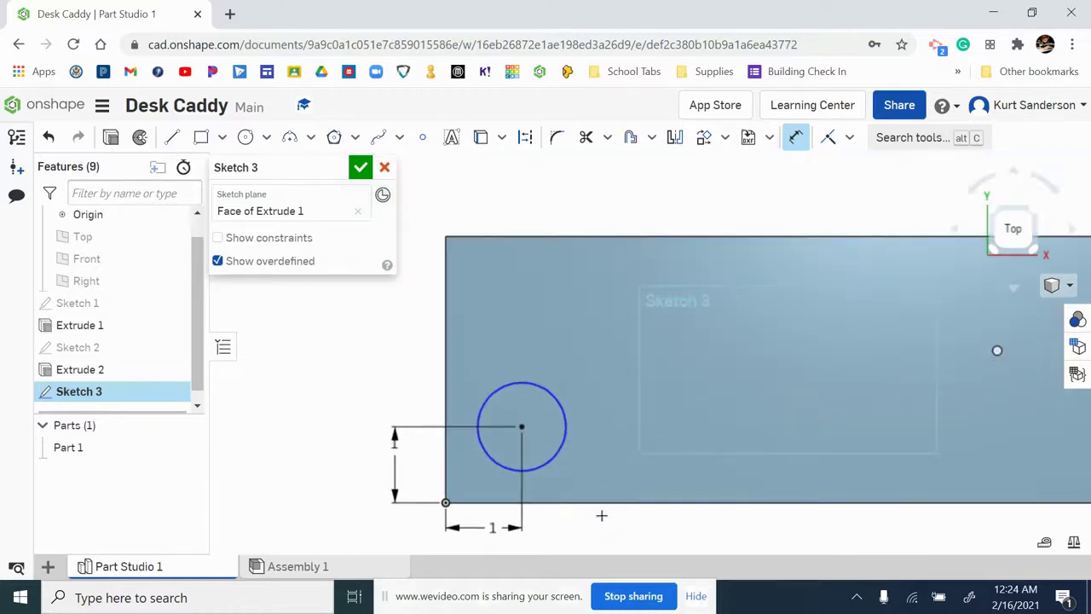
pyautogui.click(556, 454)
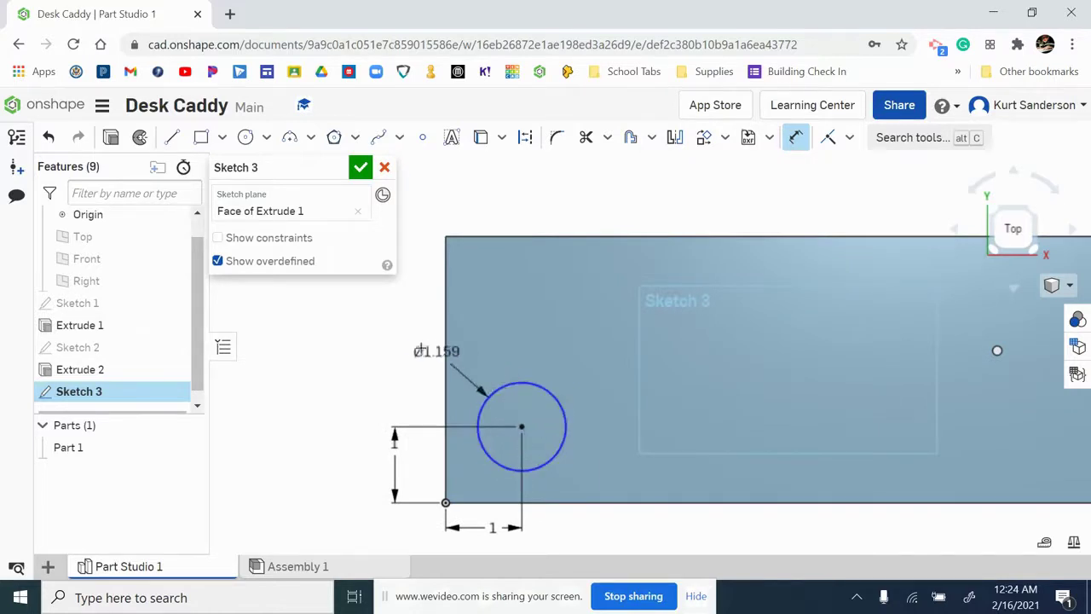
pyautogui.click(412, 359)
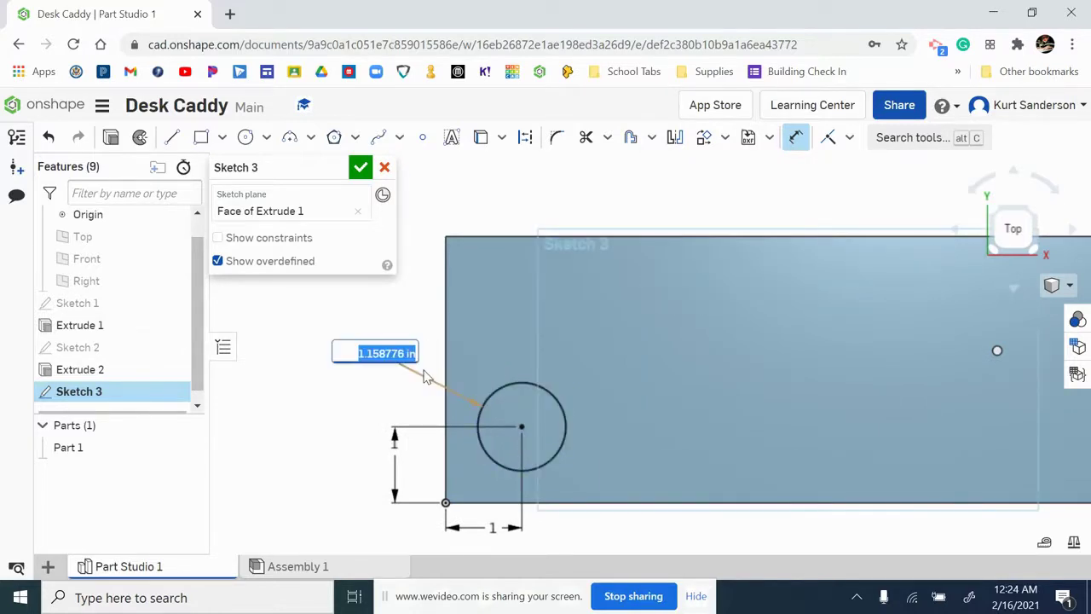
pyautogui.press('BackSpace')
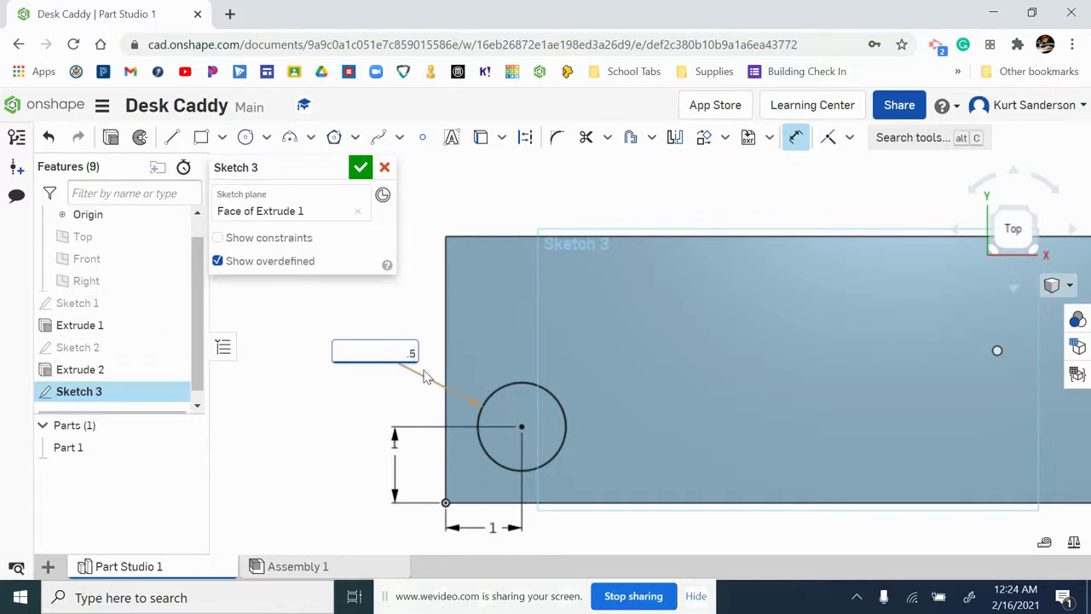
pyautogui.write('.5')
pyautogui.press('Return')
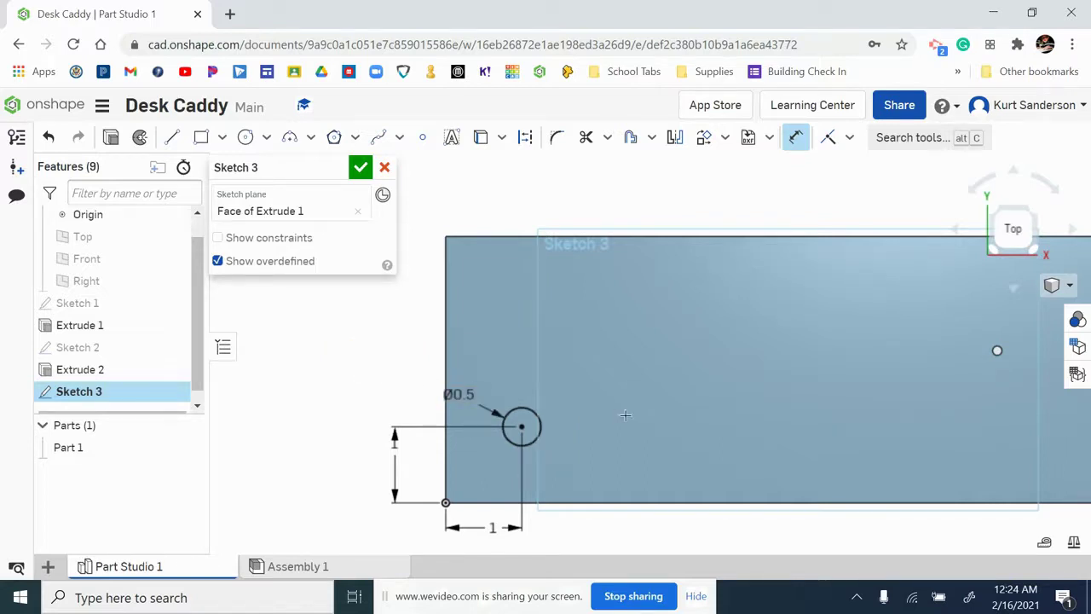
# Step: Draw a vertical construction line from the midpoint of the top face's upper edge straight down to its lower edge
pyautogui.scroll(2, 643, 408)
pyautogui.moveTo(706, 399); pyautogui.dragTo(579, 405, button='middle')
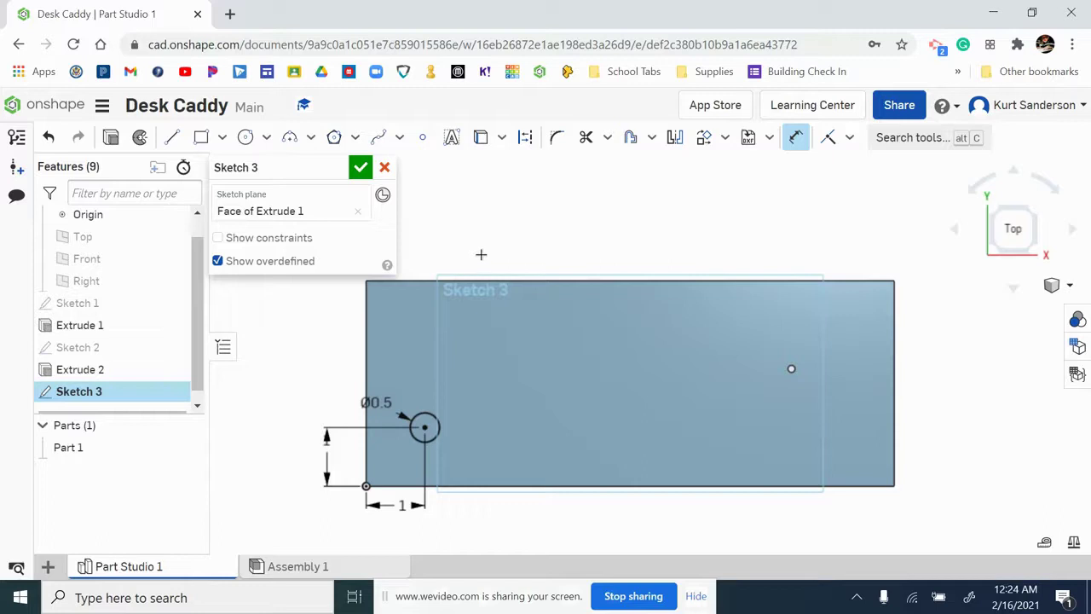
pyautogui.click(172, 138)
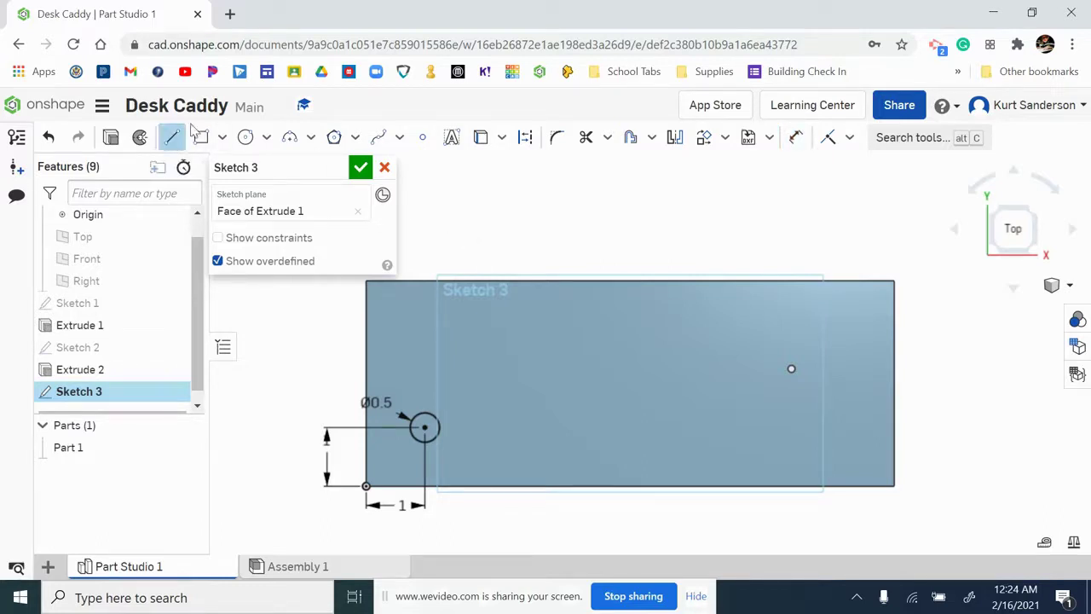
pyautogui.click(525, 140)
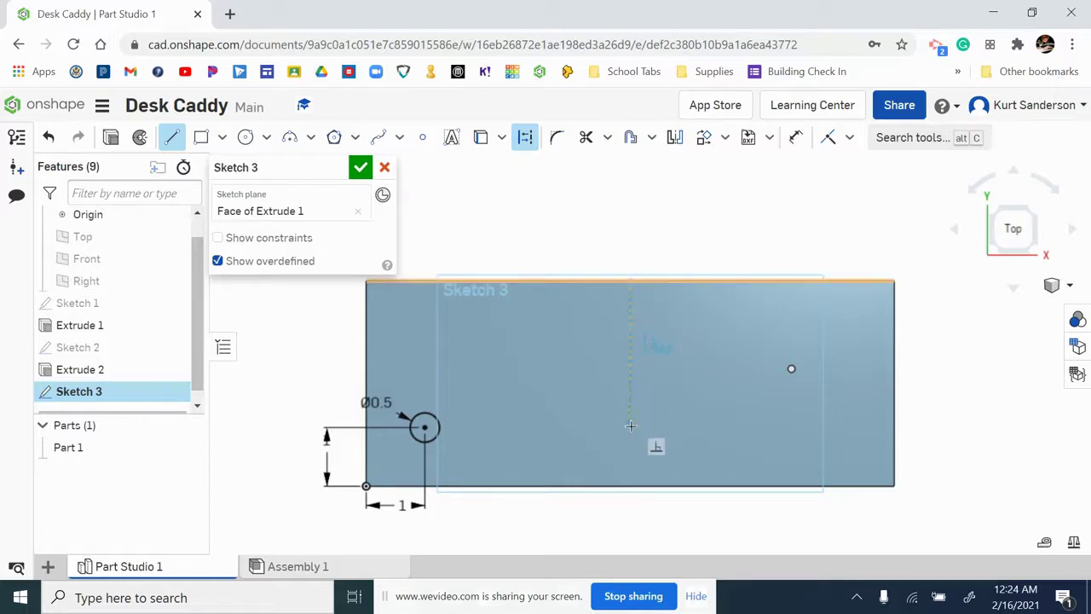
pyautogui.click(631, 484)
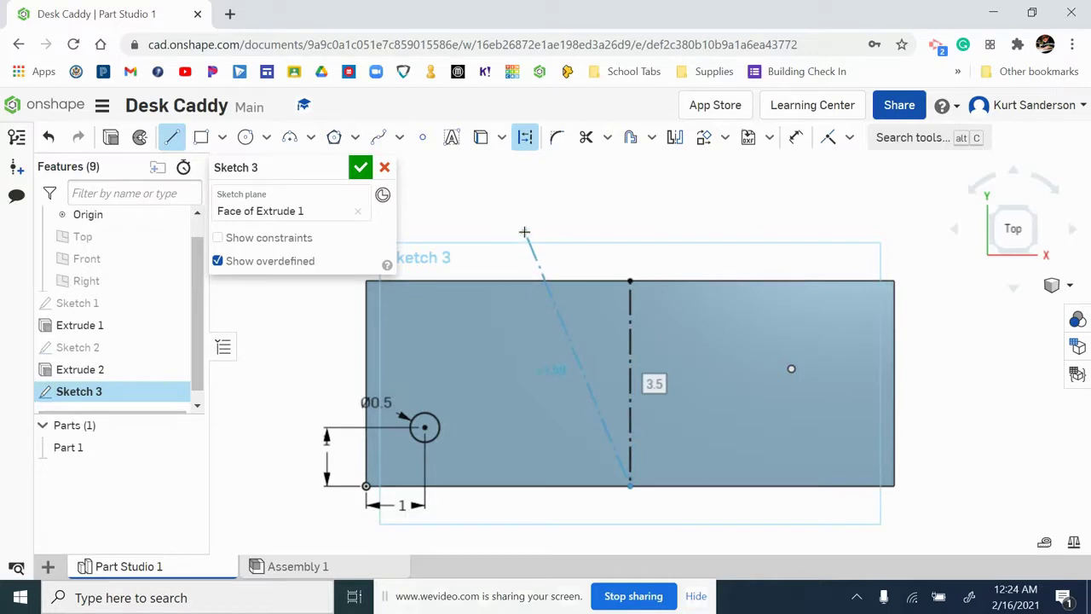
pyautogui.press('Escape')
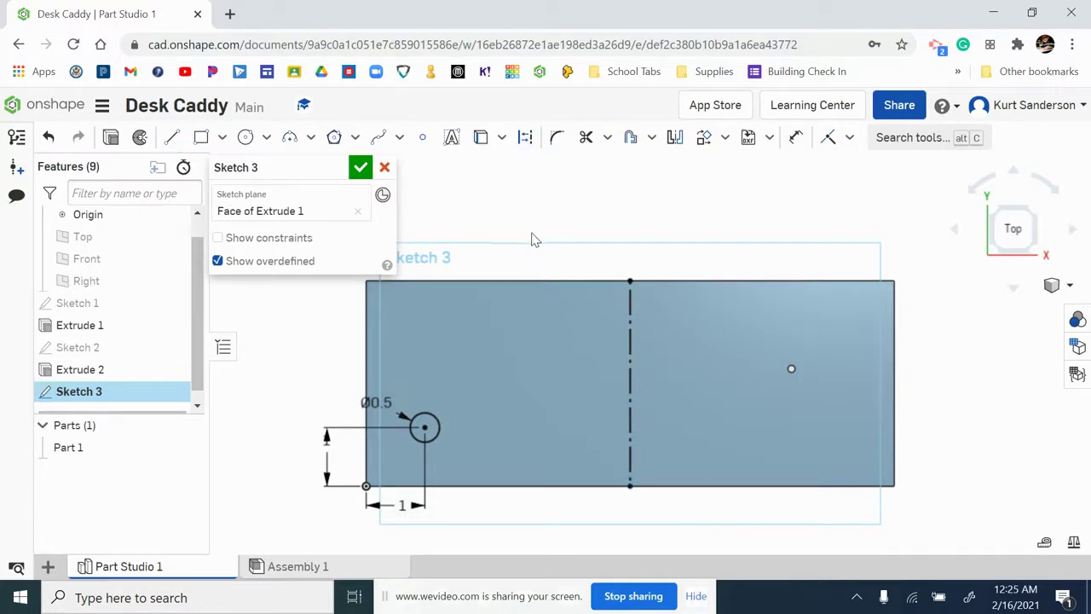
# Step: Mirror the 0.5 in circle across the vertical construction line to the block's other half
pyautogui.click(675, 141)
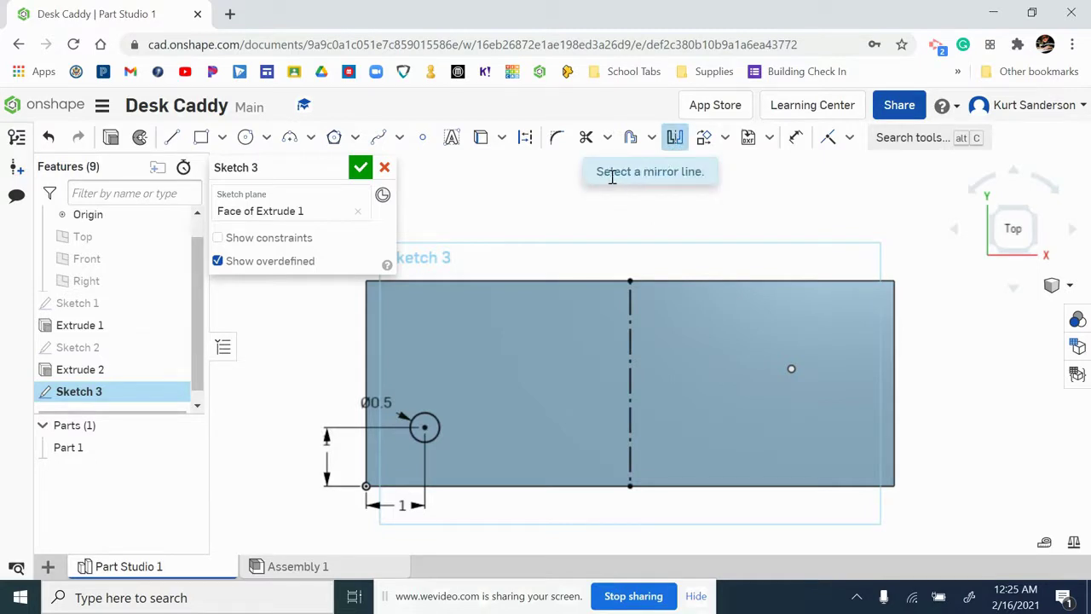
pyautogui.click(630, 304)
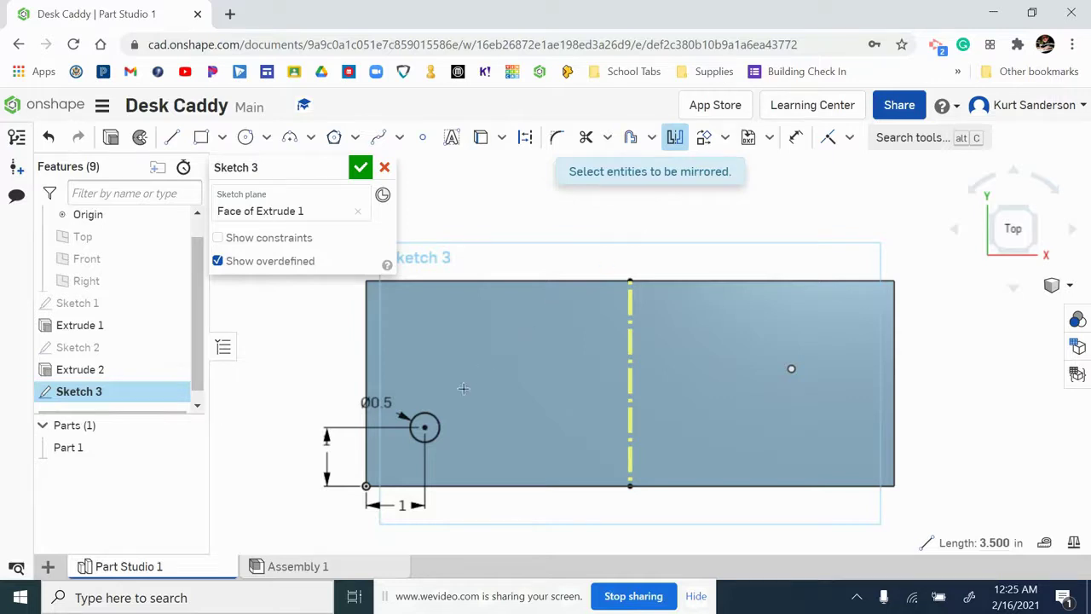
pyautogui.click(434, 417)
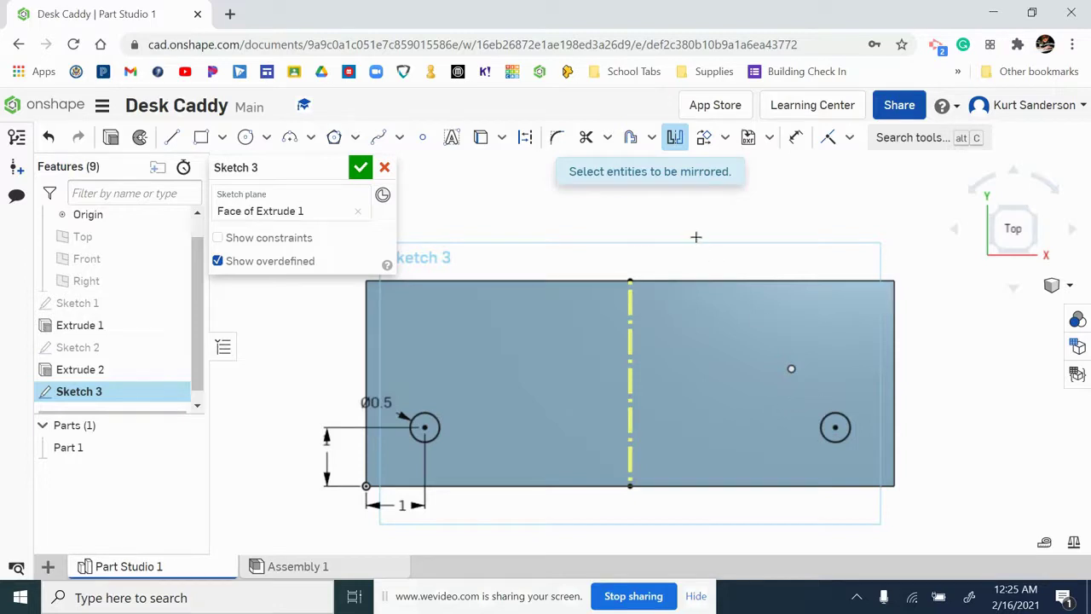
pyautogui.press('Escape')
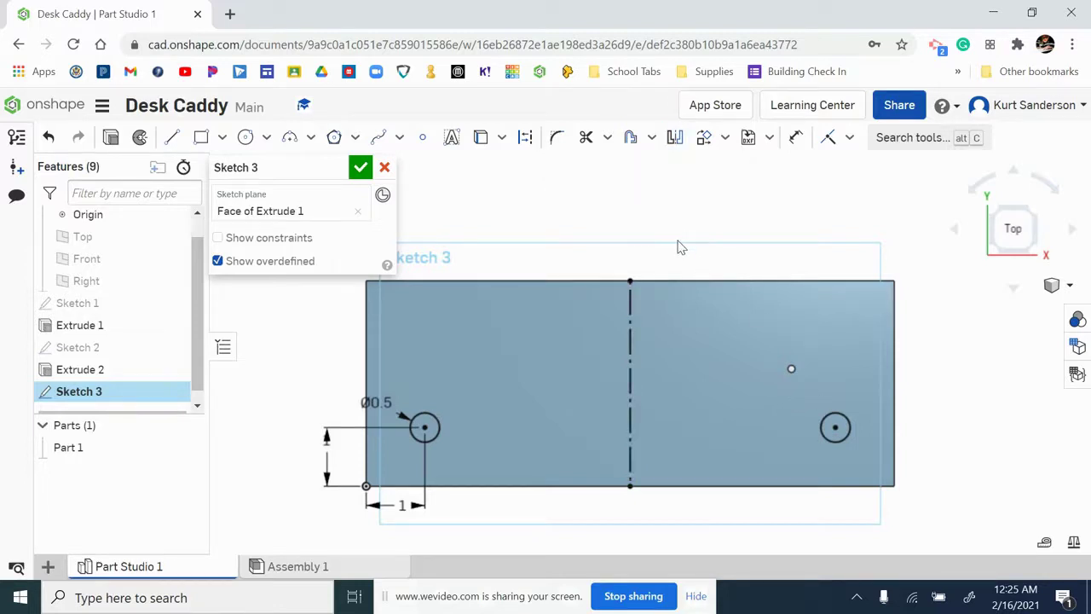
pyautogui.click(676, 138)
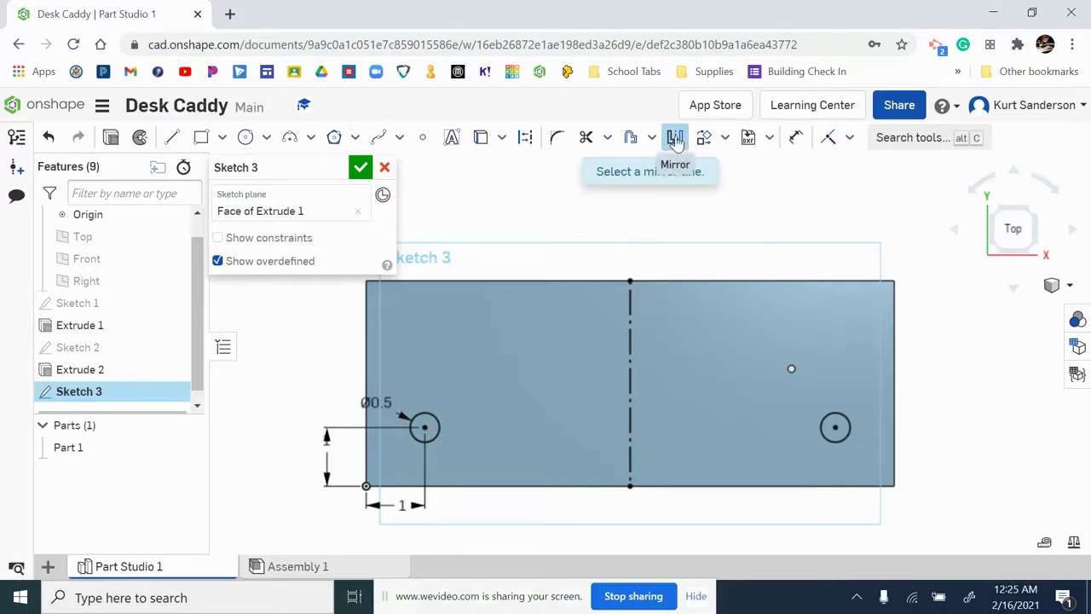
pyautogui.click(674, 139)
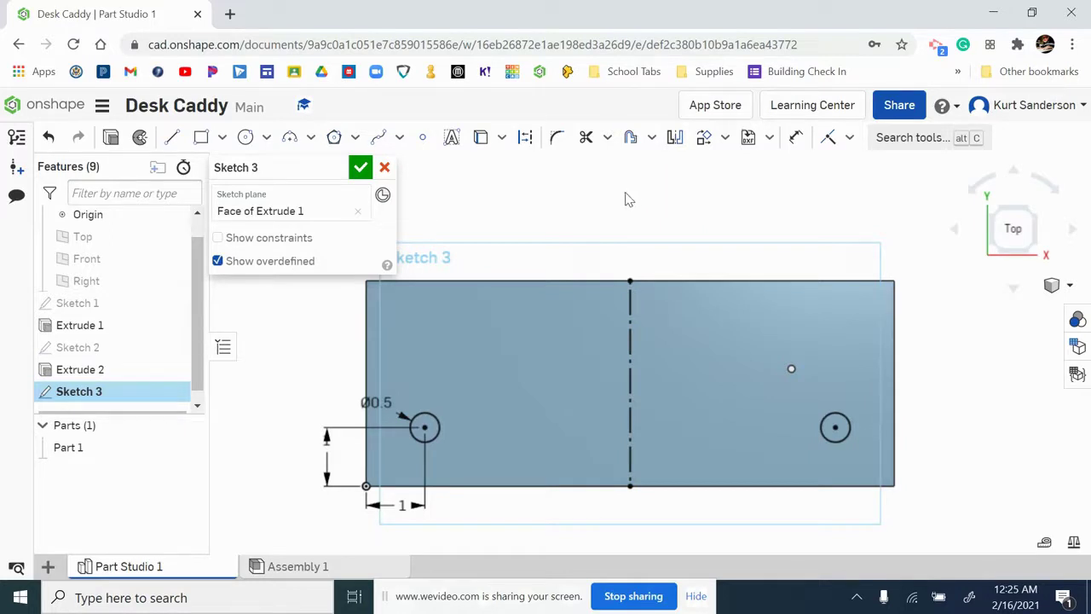
# Step: Draw a horizontal line joining the topmost points of the two 0.5 in circles
pyautogui.click(174, 141)
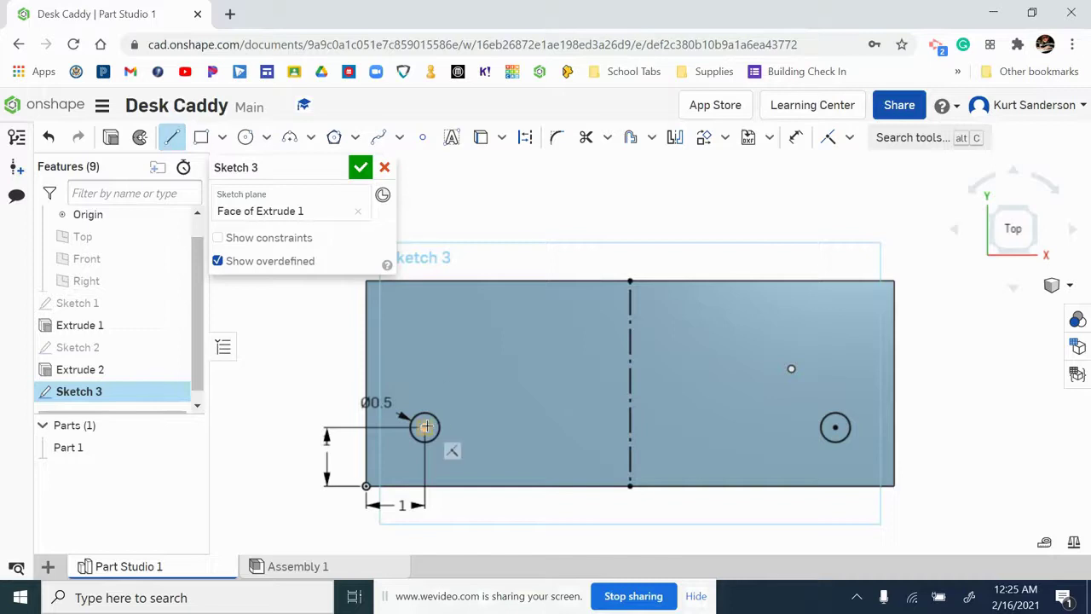
pyautogui.scroll(3, 425, 426)
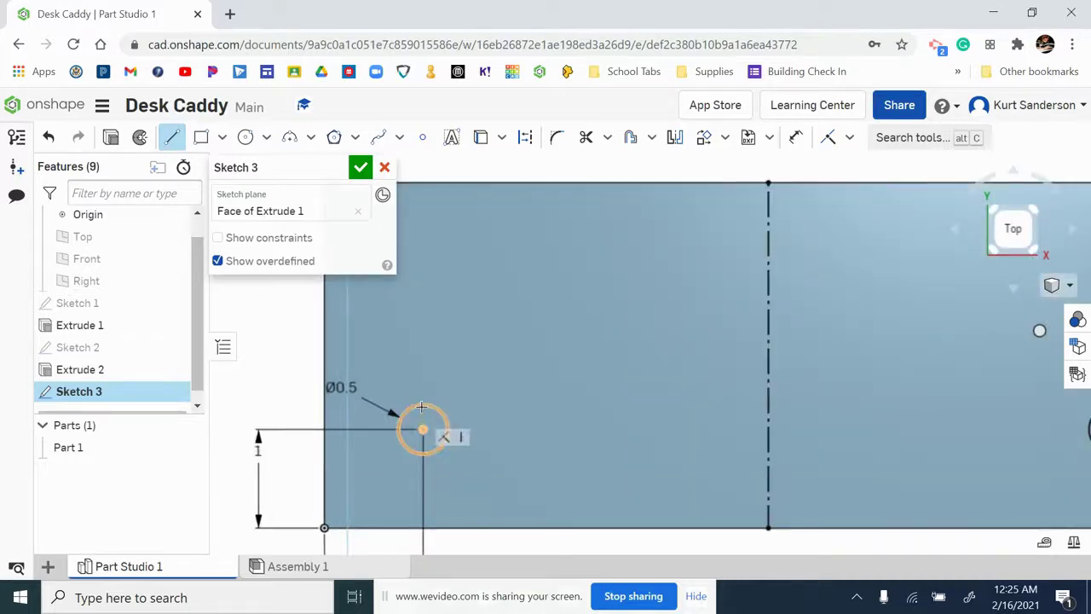
pyautogui.scroll(3, 424, 426)
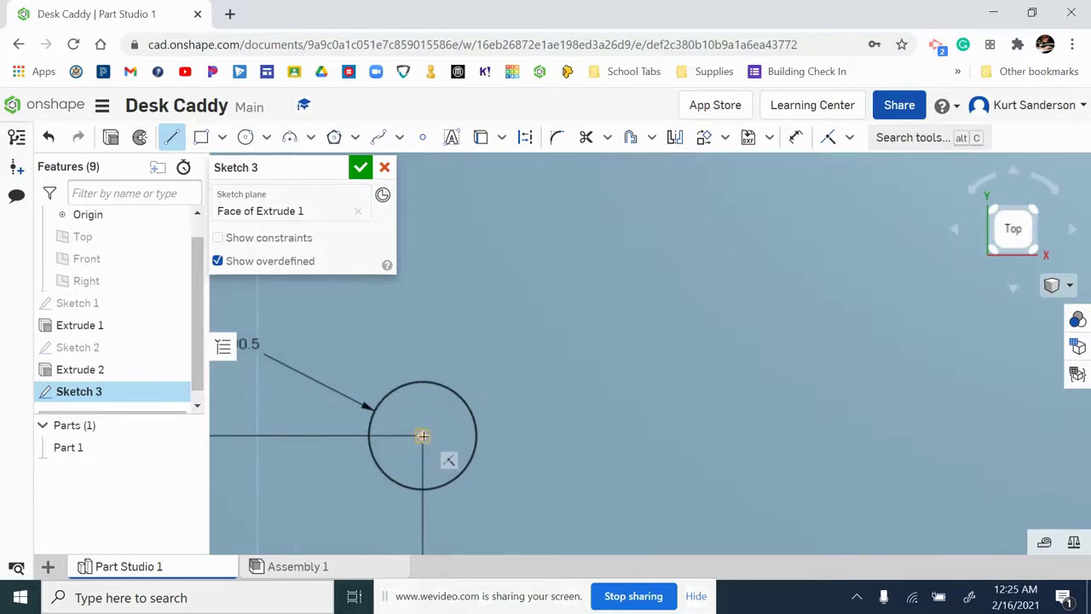
pyautogui.click(422, 436)
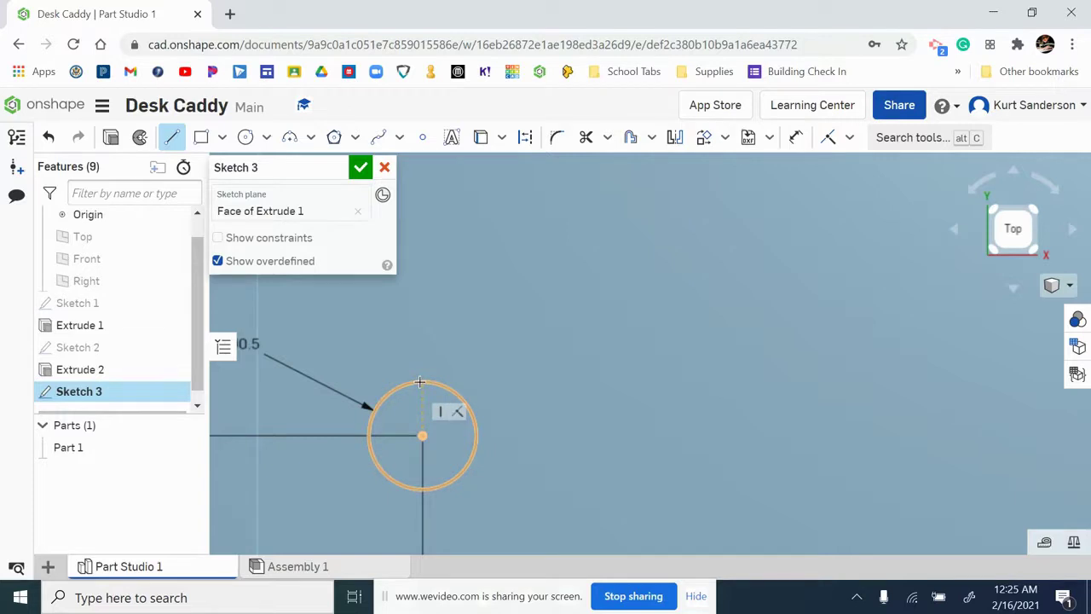
pyautogui.click(420, 381)
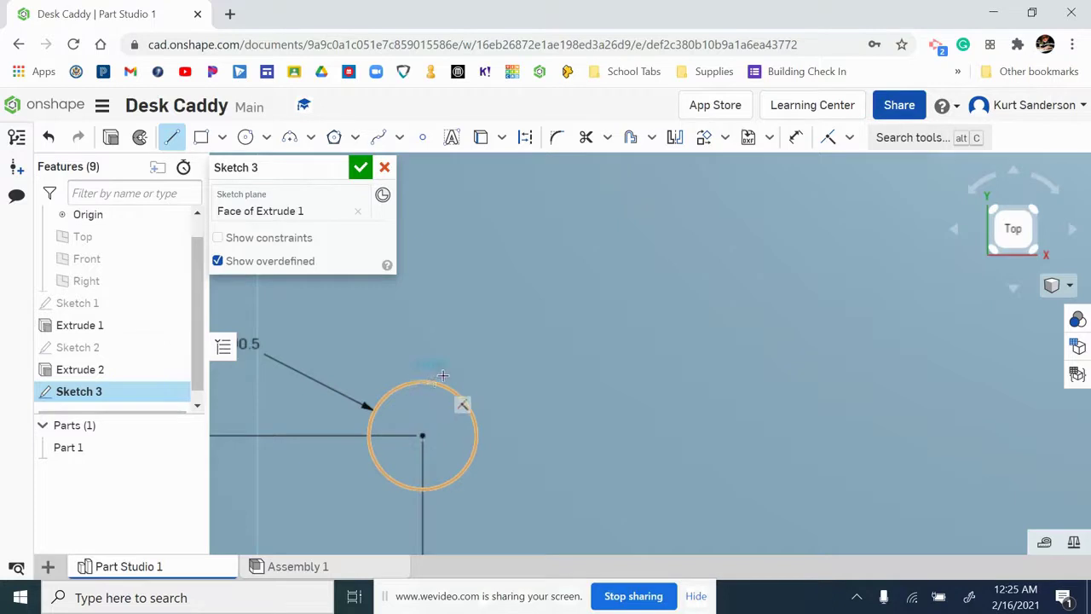
pyautogui.scroll(-5, 642, 373)
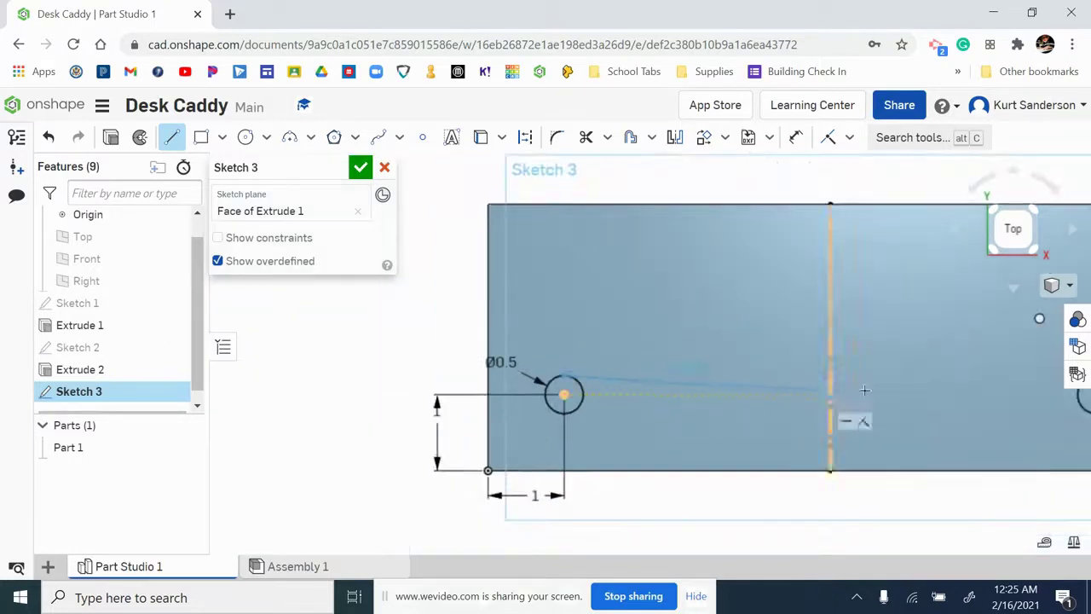
pyautogui.moveTo(938, 414); pyautogui.dragTo(656, 401, button='middle')
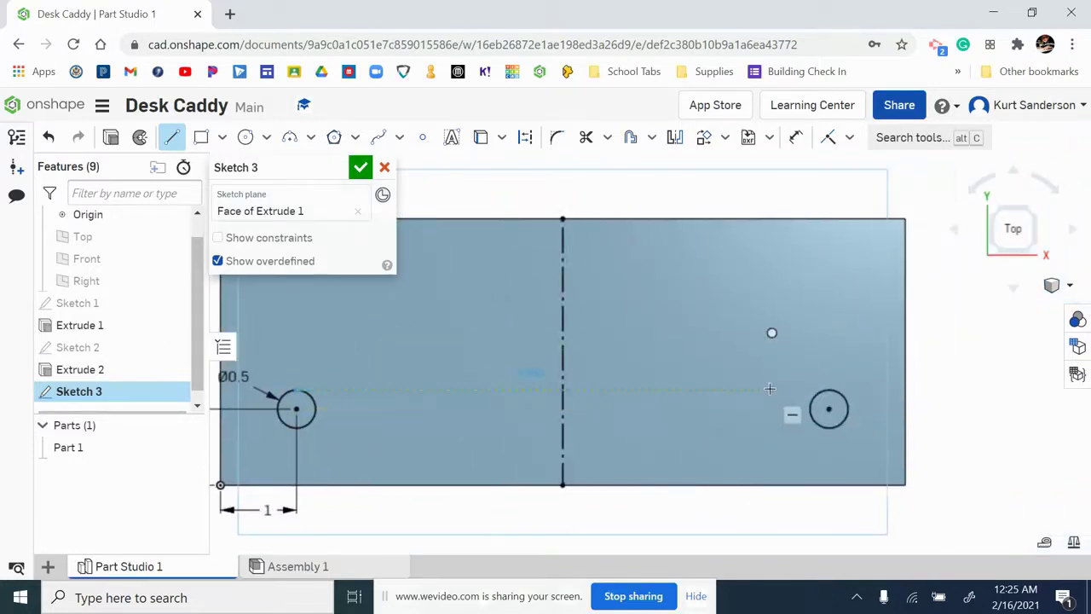
pyautogui.scroll(3, 792, 411)
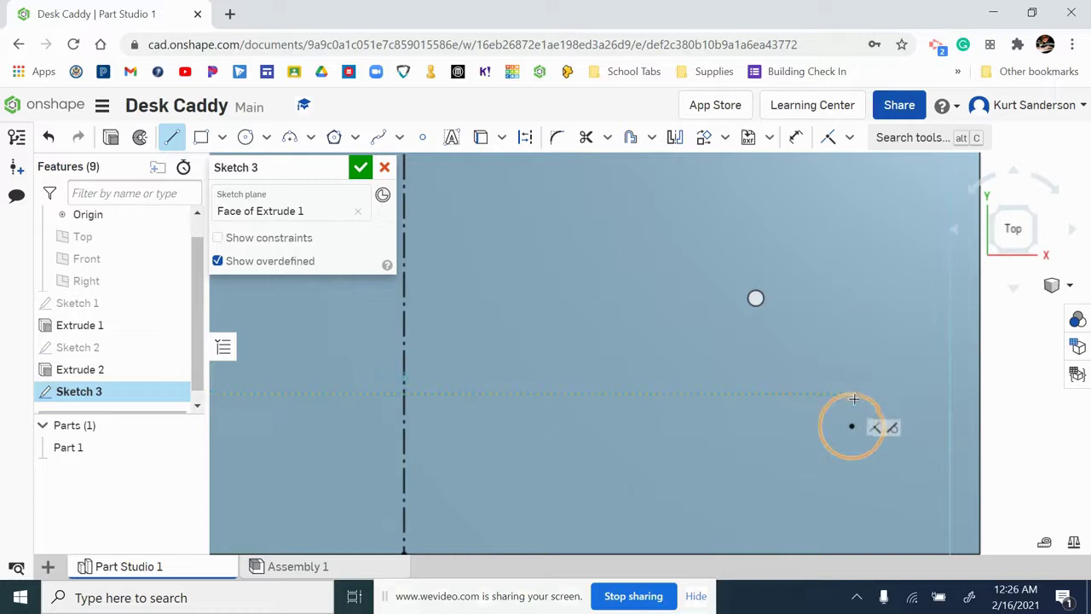
pyautogui.scroll(4, 852, 413)
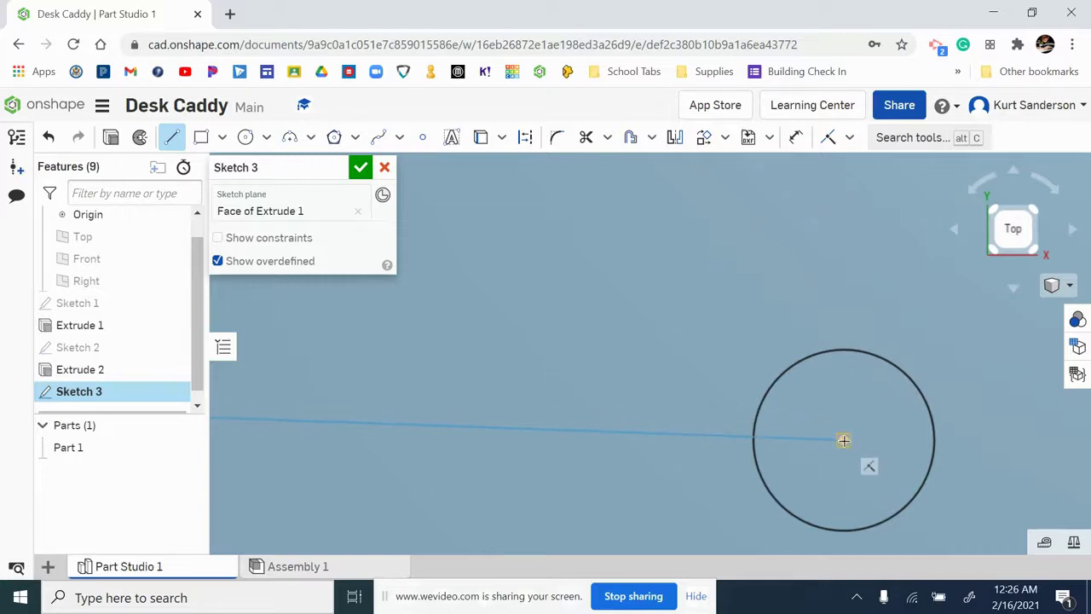
pyautogui.click(843, 349)
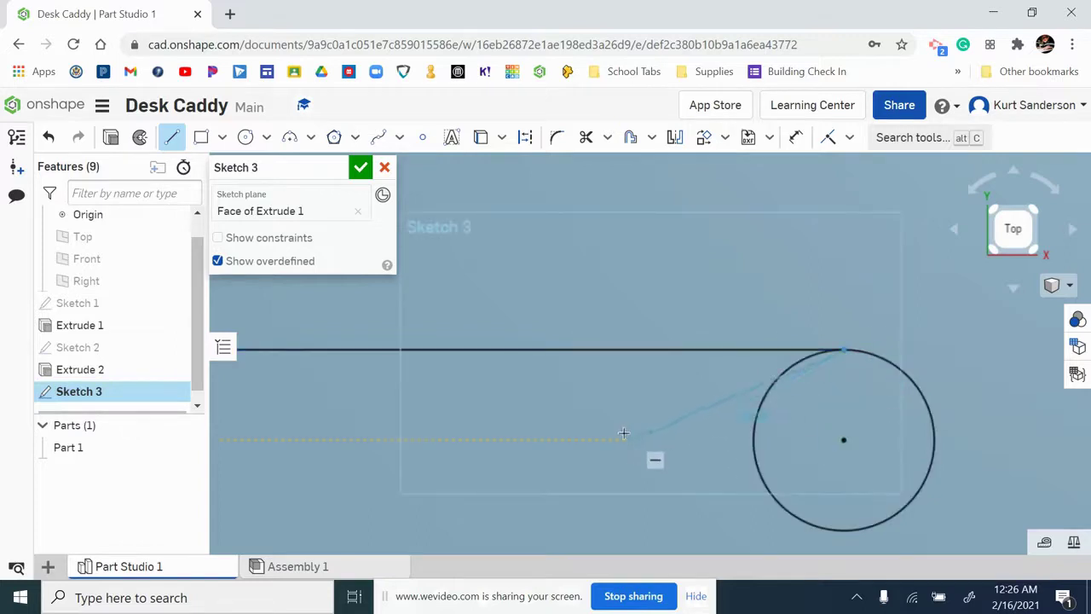
pyautogui.scroll(-2, 624, 431)
pyautogui.scroll(-1, 616, 431)
pyautogui.press('Escape')
pyautogui.scroll(-1, 491, 467)
pyautogui.moveTo(490, 467); pyautogui.dragTo(794, 409, button='middle')
pyautogui.scroll(-2, 771, 408)
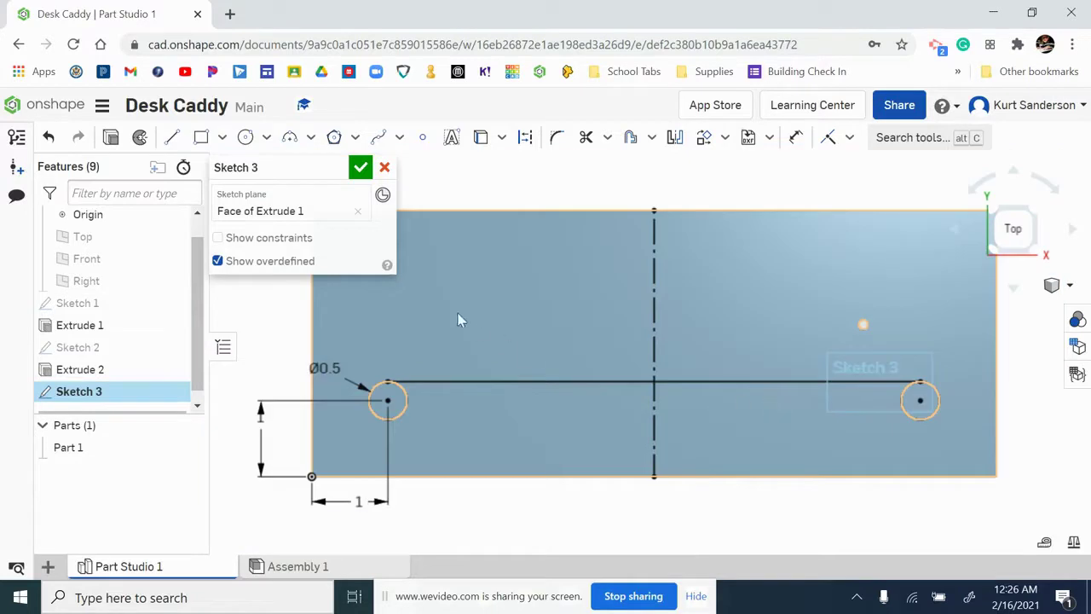
# Step: Draw a horizontal line joining the bottommost points of the two 0.5 in circles
pyautogui.click(172, 139)
pyautogui.scroll(3, 386, 399)
pyautogui.scroll(2, 386, 399)
pyautogui.click(374, 406)
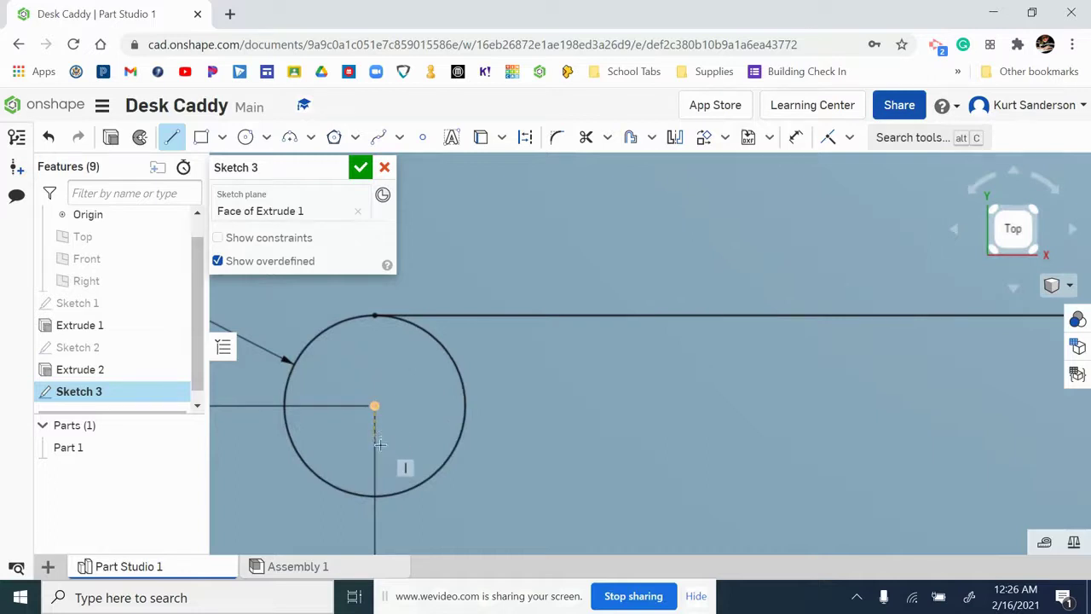
pyautogui.click(375, 497)
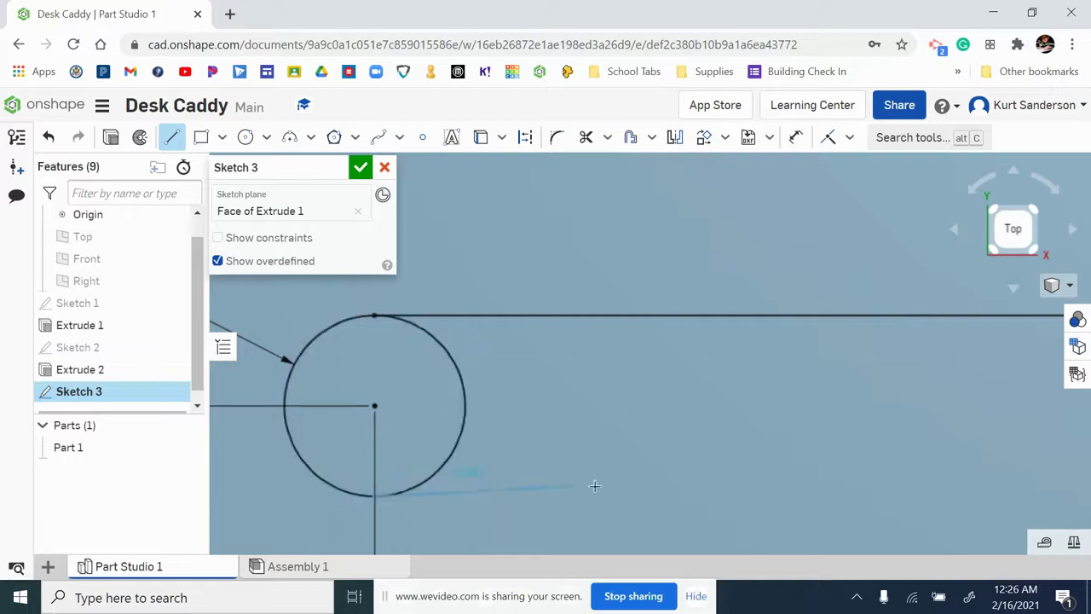
pyautogui.scroll(-2, 648, 473)
pyautogui.scroll(-2, 758, 466)
pyautogui.moveTo(858, 449); pyautogui.dragTo(480, 438, button='middle')
pyautogui.moveTo(635, 431); pyautogui.dragTo(576, 431, button='middle')
pyautogui.scroll(5, 588, 375)
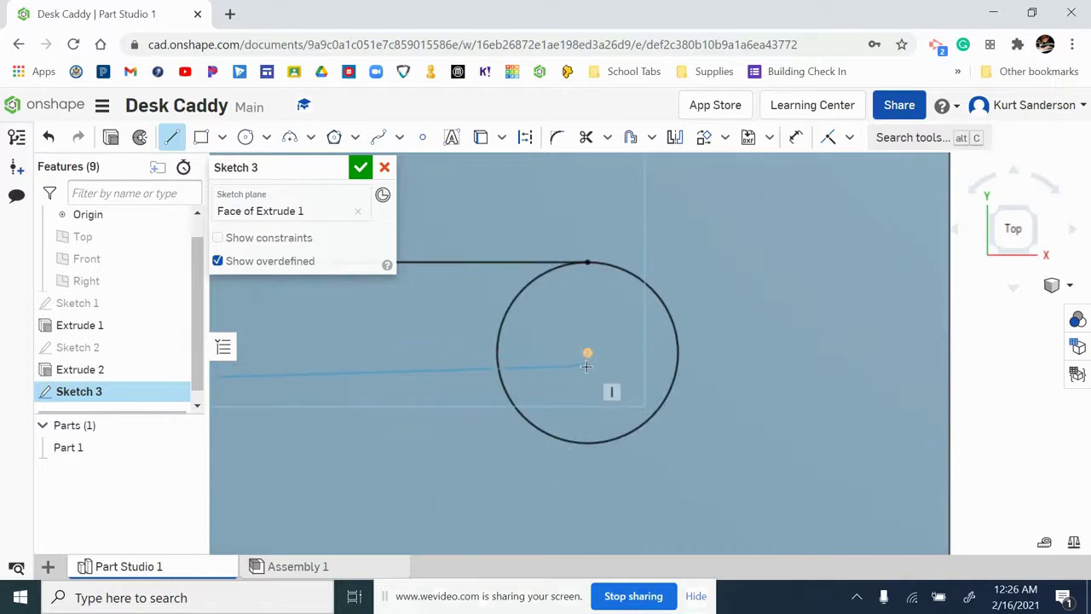
pyautogui.click(587, 440)
pyautogui.press('Escape')
# Step: Trim the inner half of each circle to leave a closed slot outline, and finish the sketch
pyautogui.scroll(-4, 462, 477)
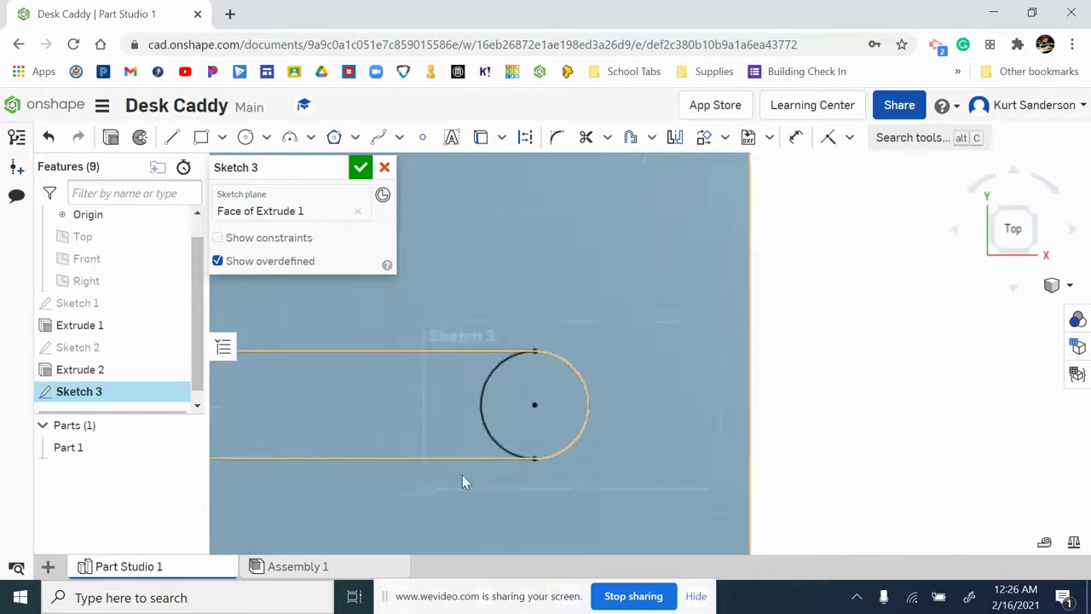
pyautogui.moveTo(436, 465); pyautogui.dragTo(779, 439, button='middle')
pyautogui.scroll(-3, 779, 439)
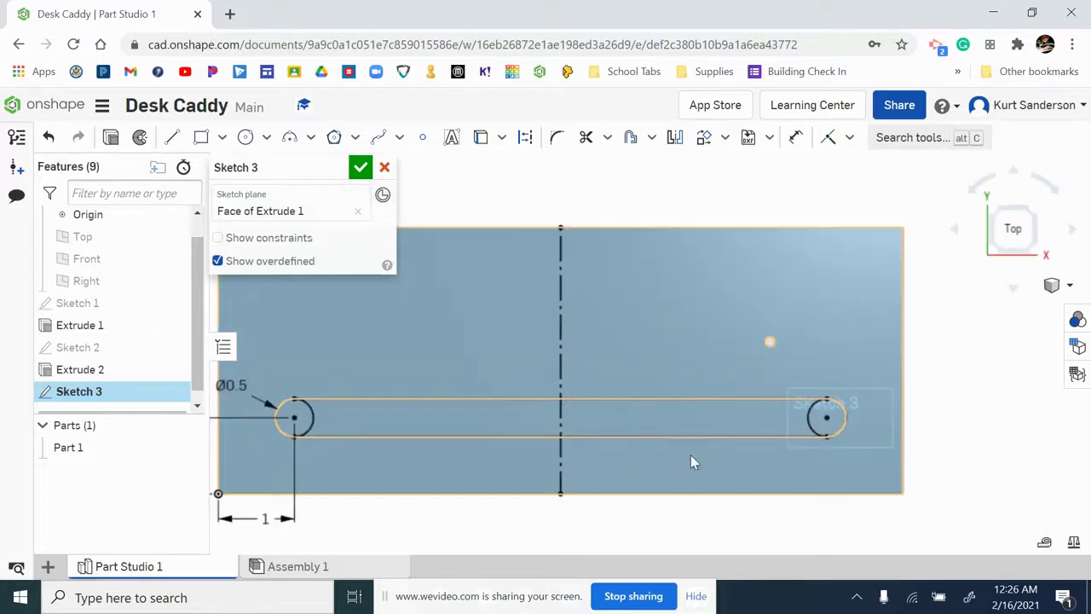
pyautogui.moveTo(691, 454); pyautogui.dragTo(729, 457, button='middle')
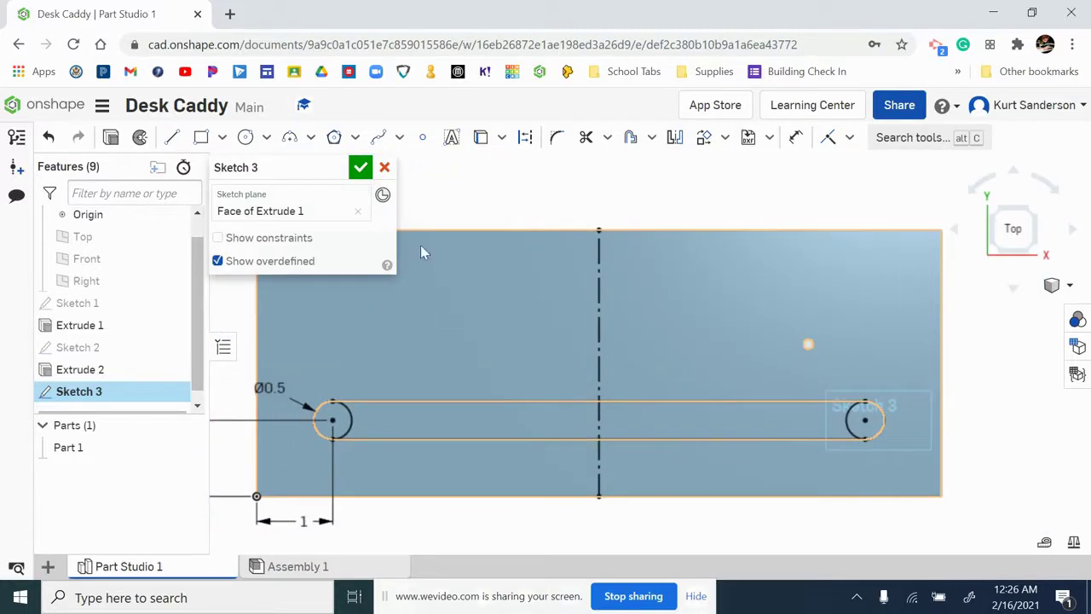
pyautogui.click(586, 140)
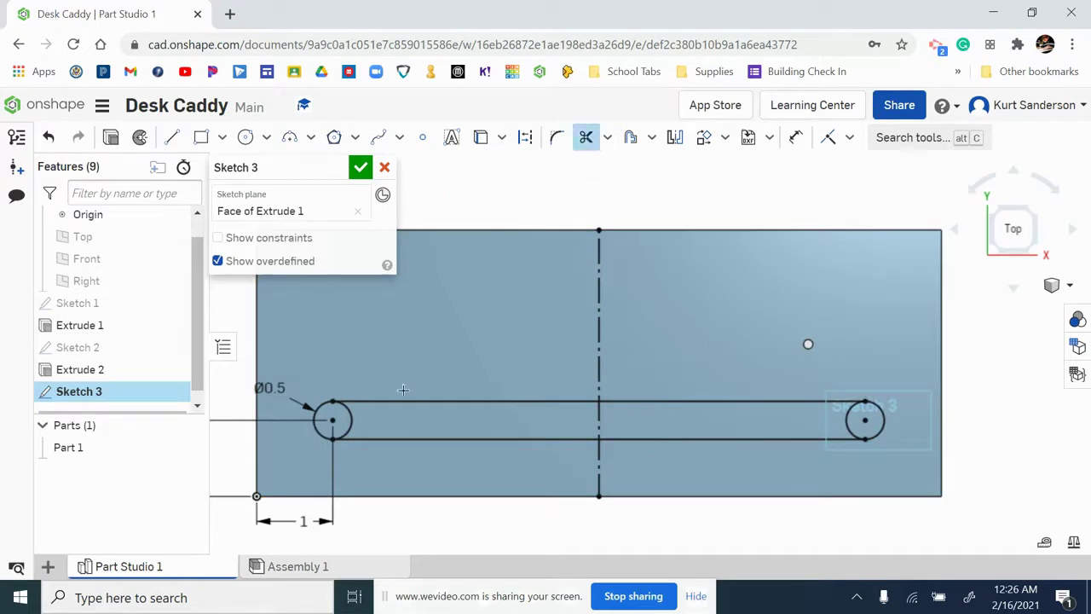
pyautogui.click(352, 422)
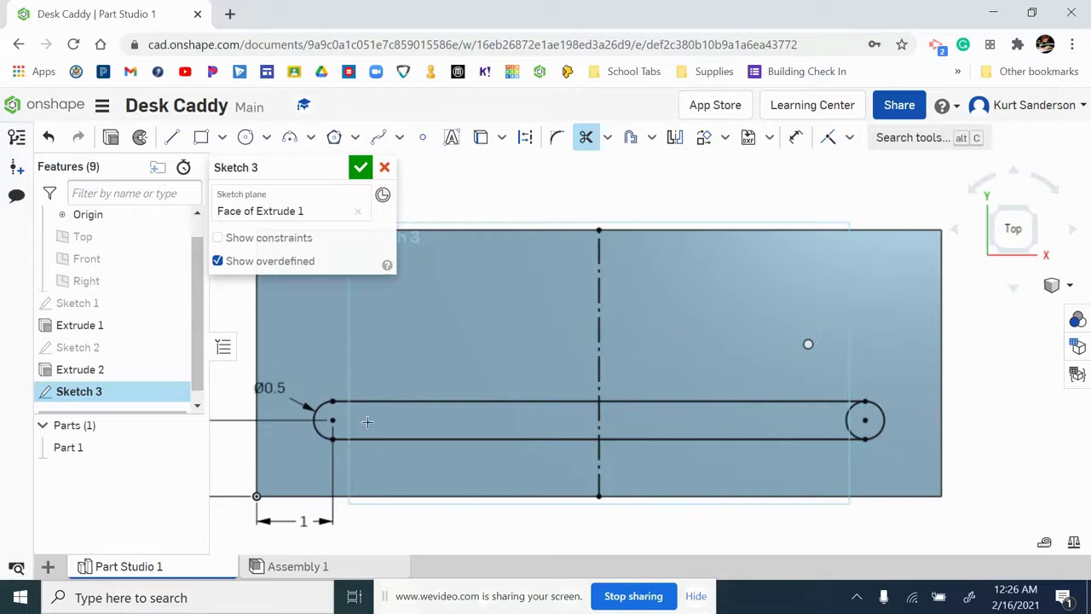
pyautogui.click(848, 420)
pyautogui.click(587, 138)
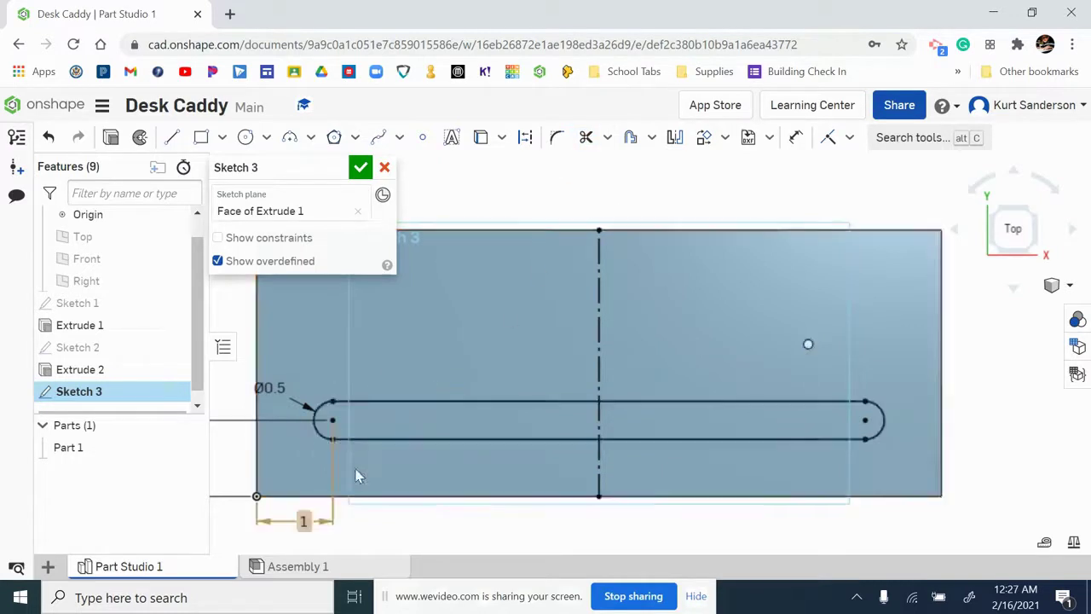
pyautogui.click(360, 169)
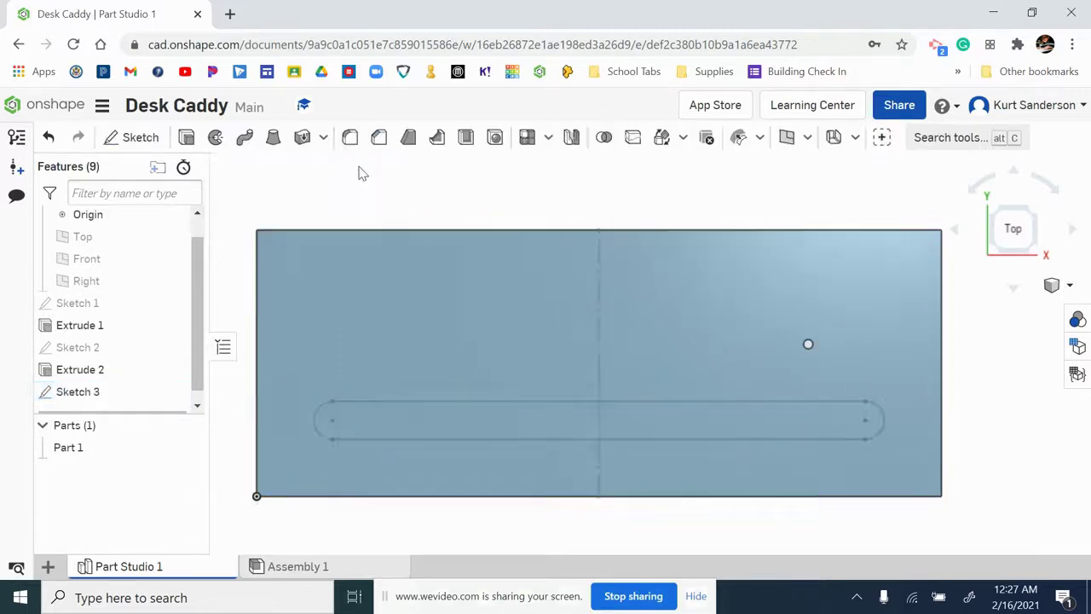
# Step: Extrude the slot profile as a blind cut 1/4 in deep into the block's top face
pyautogui.click(1066, 285)
pyautogui.click(981, 249)
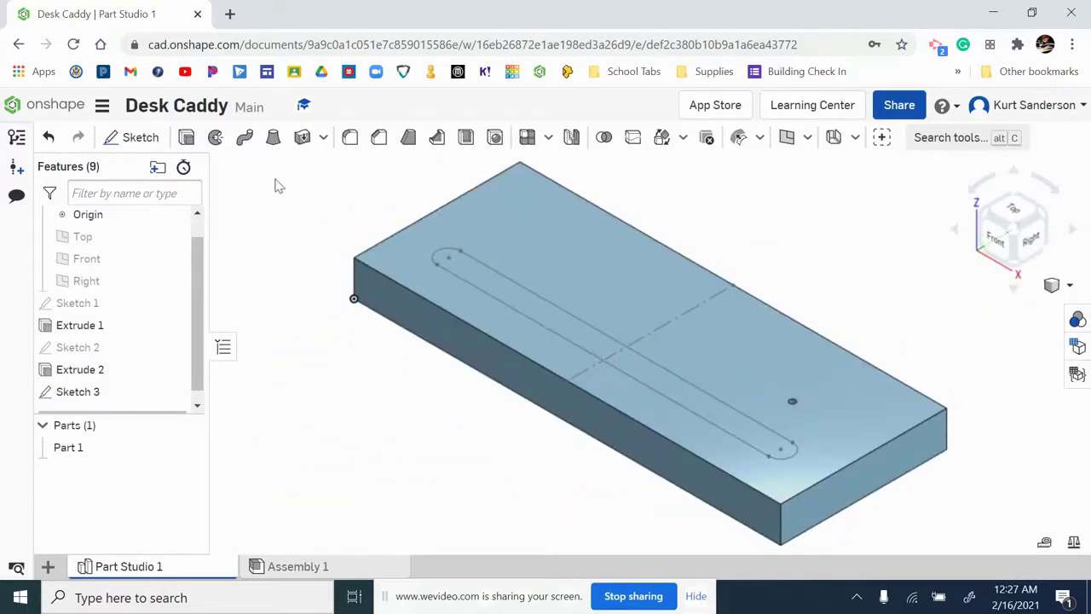
pyautogui.click(187, 138)
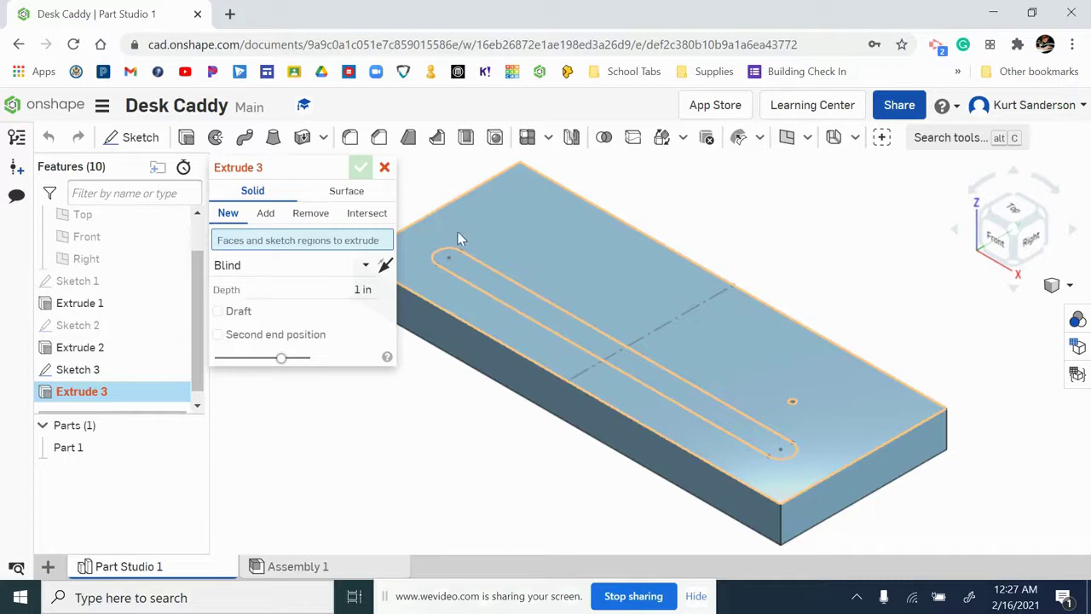
pyautogui.click(485, 285)
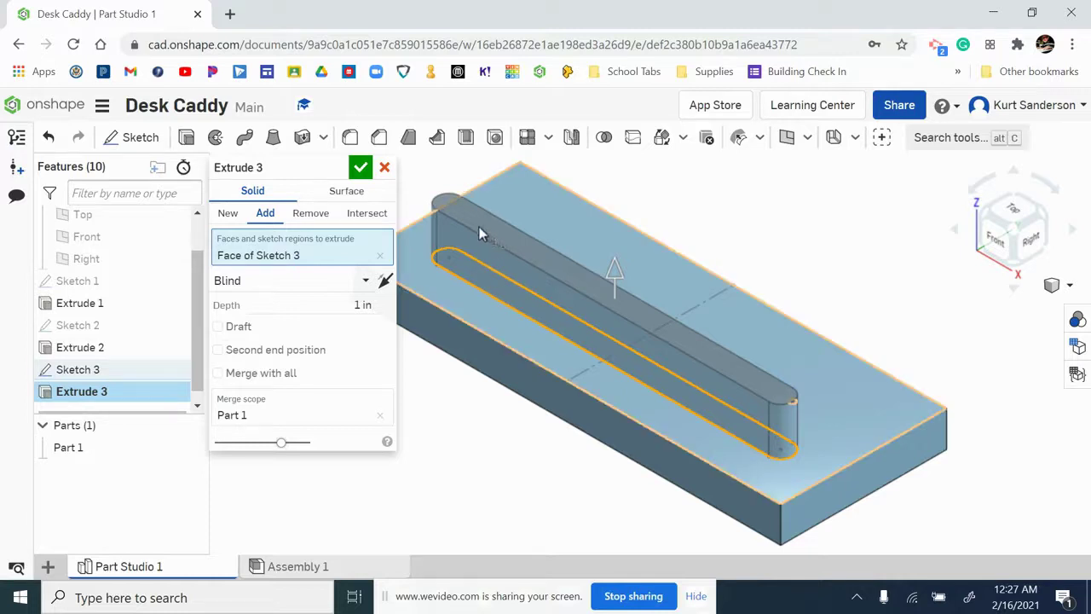
pyautogui.click(312, 215)
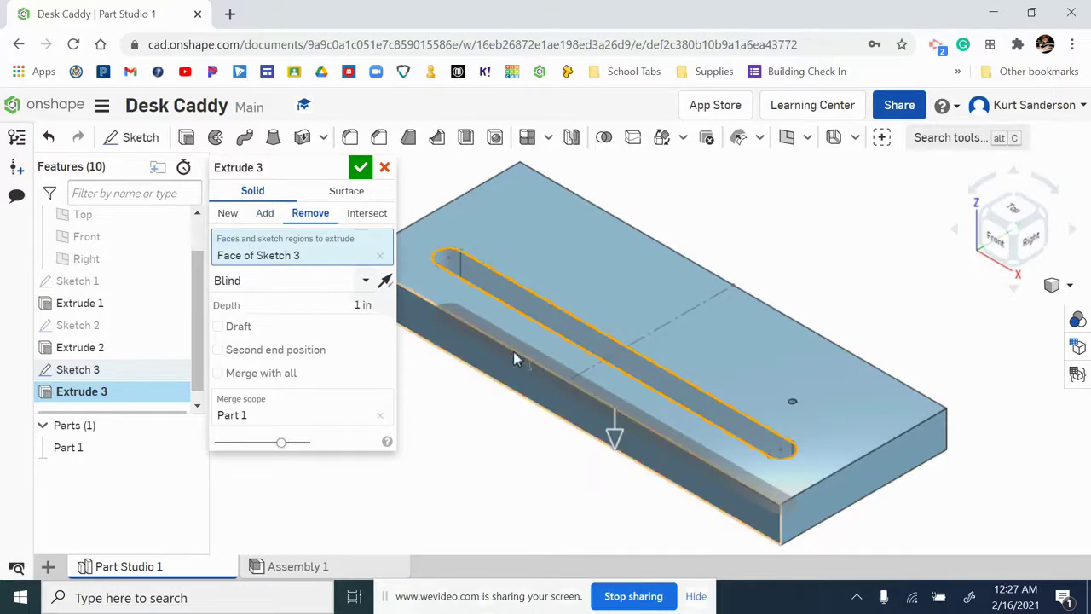
pyautogui.click(358, 305)
pyautogui.click(358, 304)
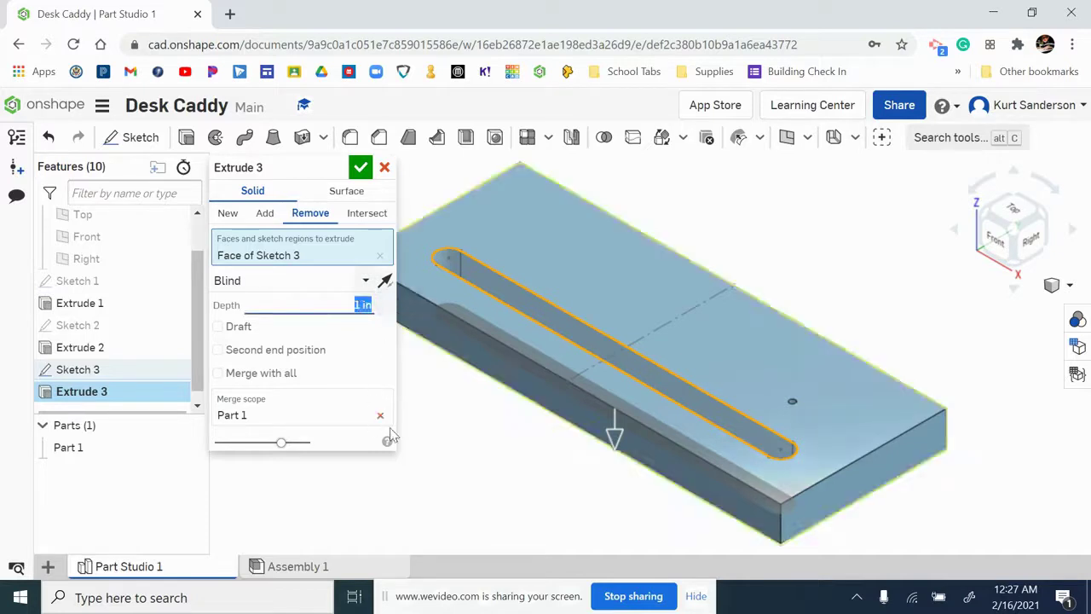
pyautogui.write('1/4')
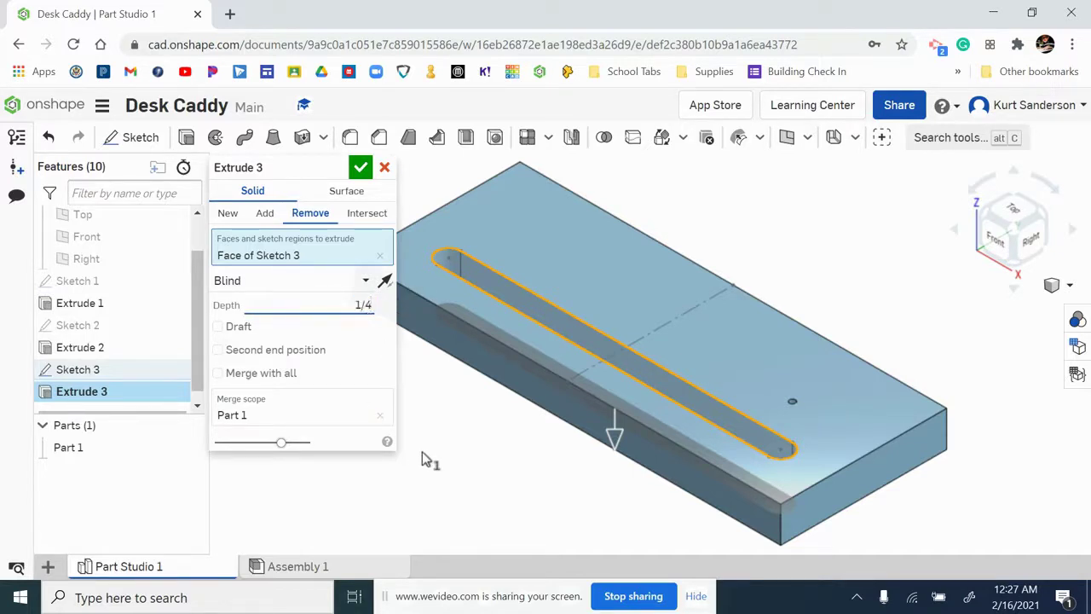
pyautogui.press('Return')
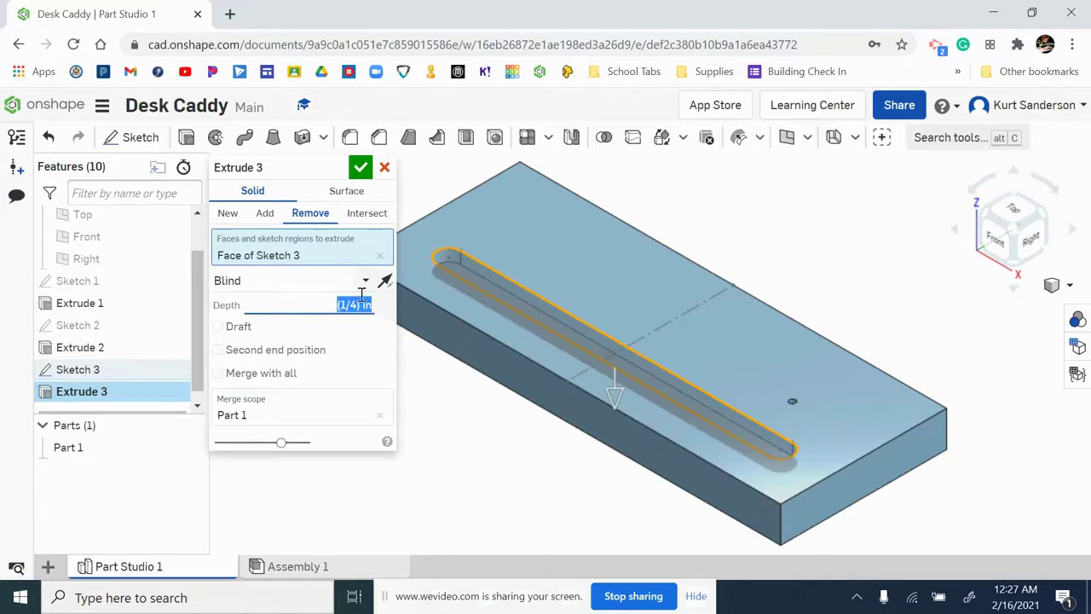
pyautogui.click(361, 168)
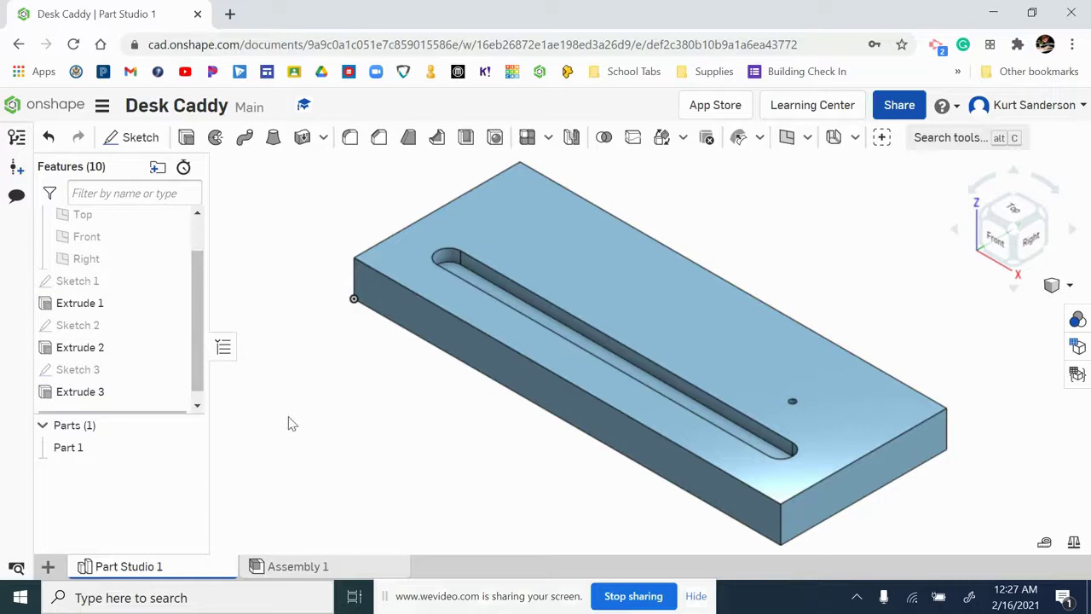
# Step: Fillet the slot's bottom edge with a 1/4 in radius, keeping tangent propagation on
pyautogui.moveTo(288, 416)
pyautogui.mouseDown(button='right')
pyautogui.moveTo(293, 430)
pyautogui.moveTo(299, 415)
pyautogui.moveTo(289, 418)
pyautogui.mouseUp(button='right')
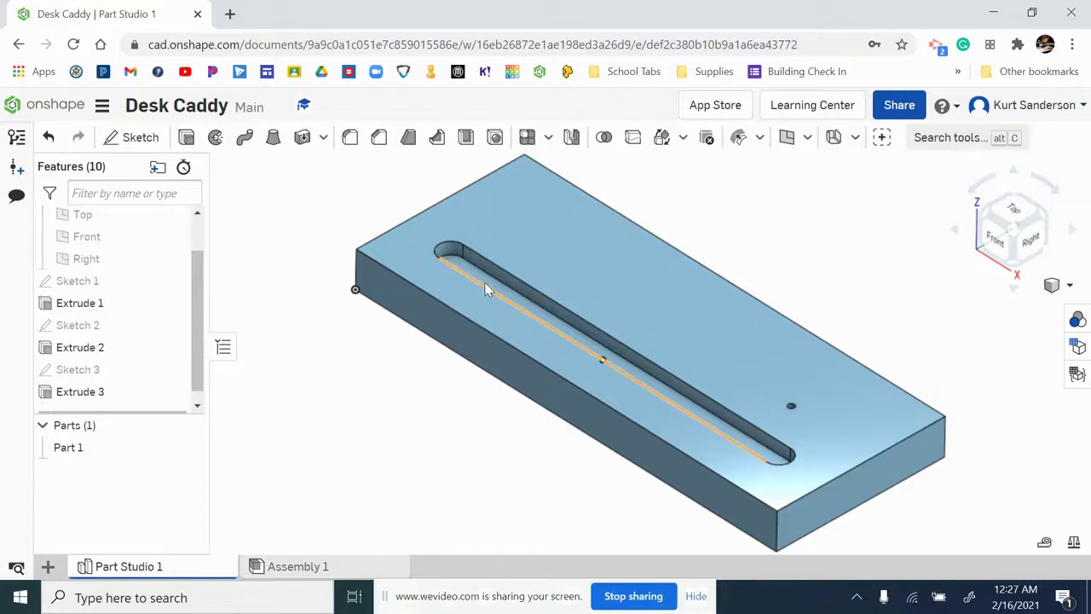
pyautogui.click(353, 142)
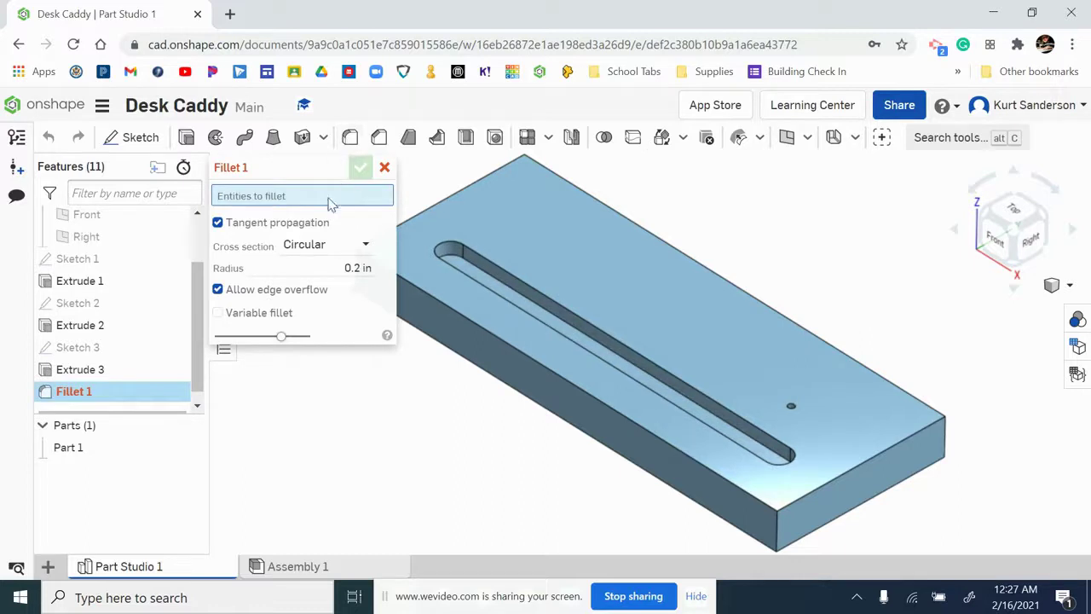
pyautogui.click(349, 269)
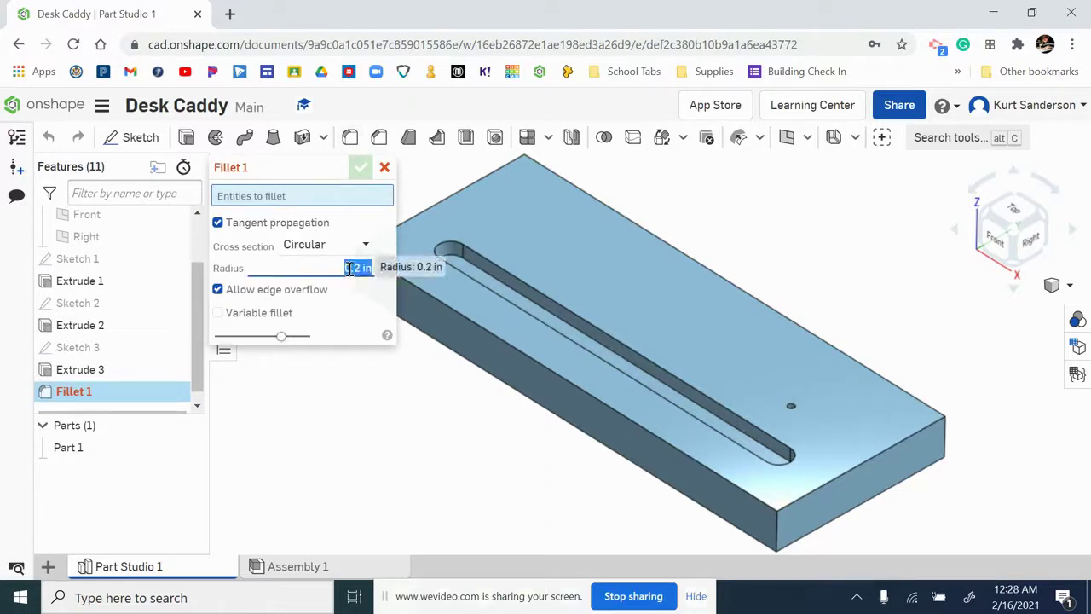
pyautogui.write('1/4')
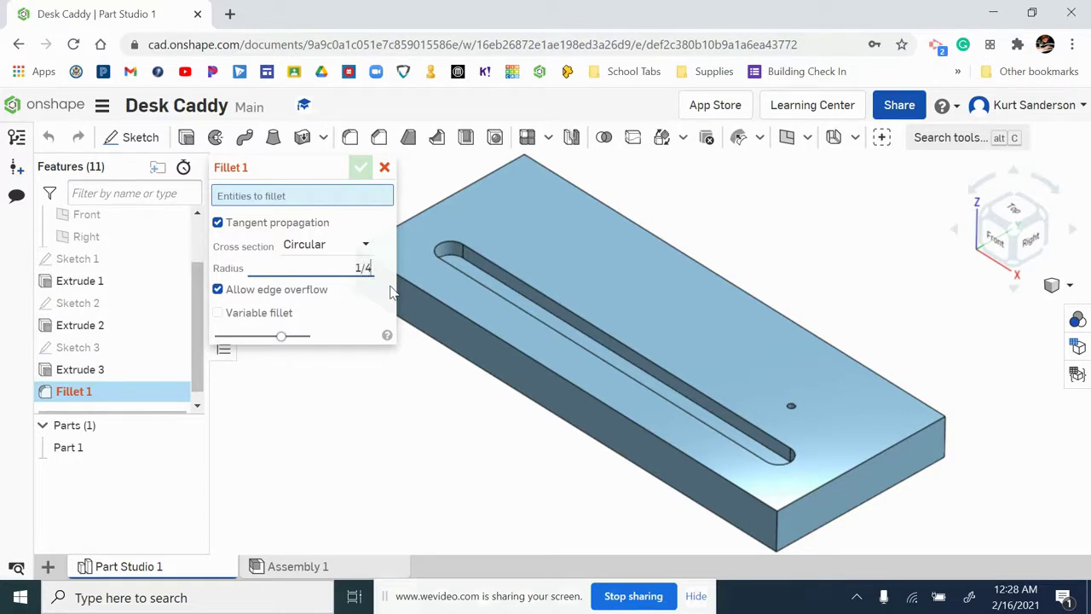
pyautogui.press('Return')
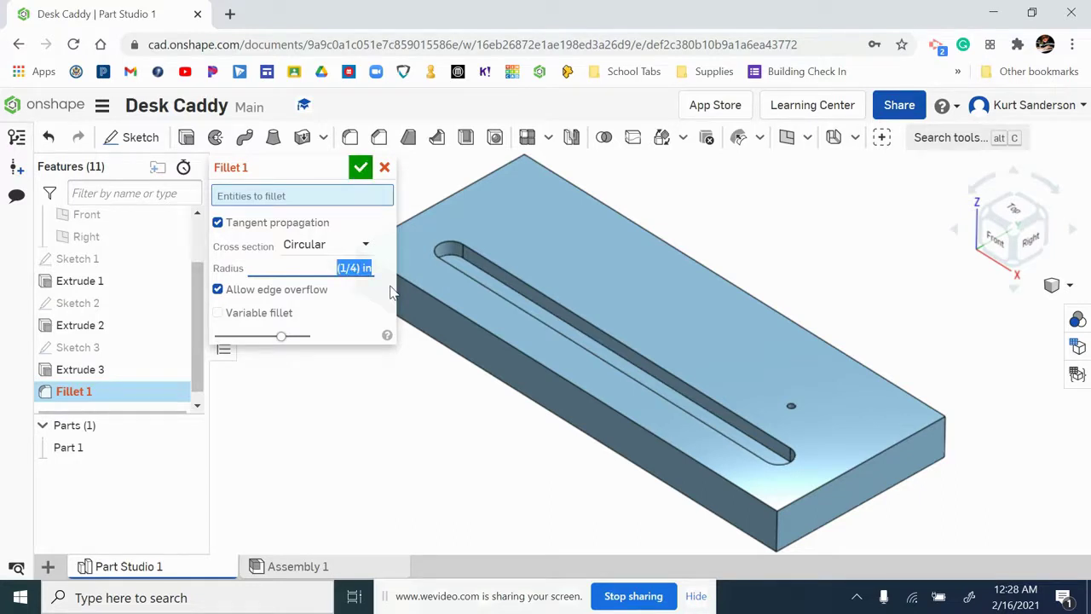
pyautogui.scroll(3, 475, 266)
pyautogui.click(475, 269)
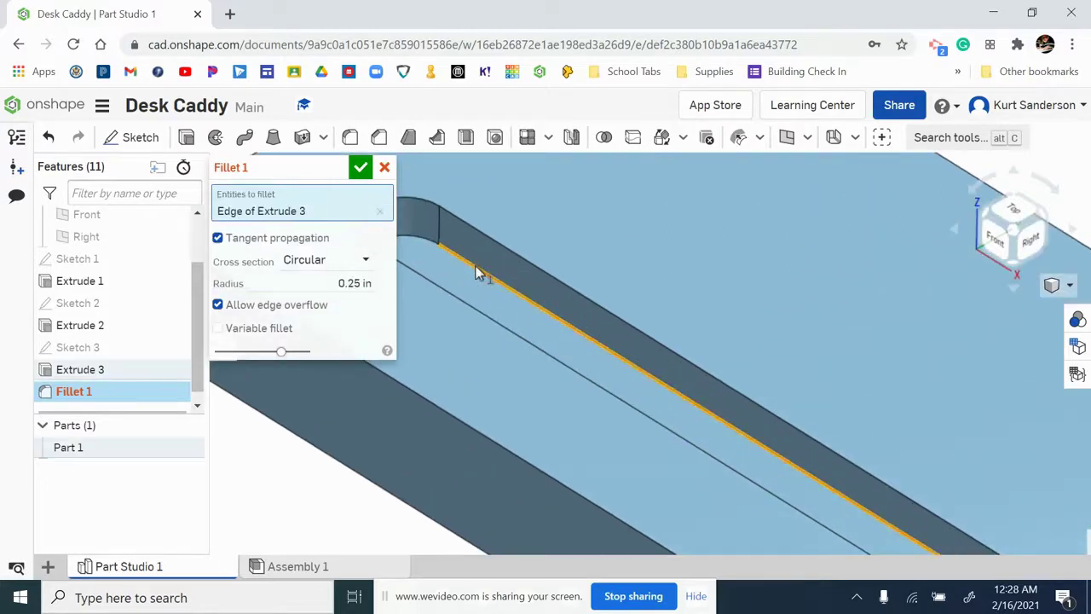
pyautogui.scroll(-5, 477, 273)
pyautogui.moveTo(537, 345); pyautogui.dragTo(655, 379, button='right')
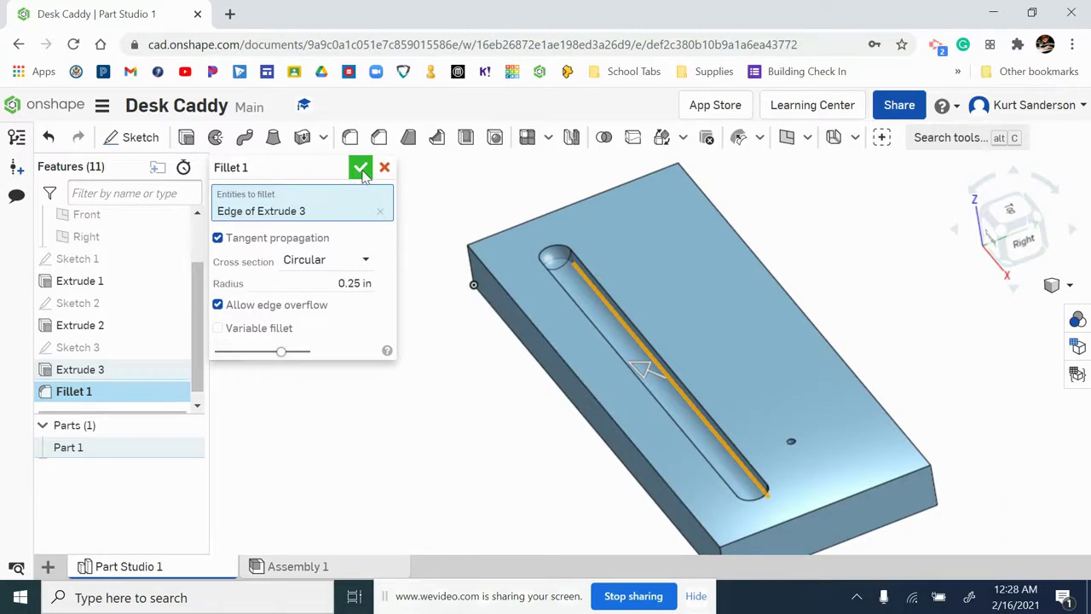
pyautogui.click(360, 168)
# Step: Chamfer all four outer edges of the block's top face with an equal distance of 1/4 in
pyautogui.moveTo(839, 419); pyautogui.dragTo(866, 432, button='right')
pyautogui.click(1064, 288)
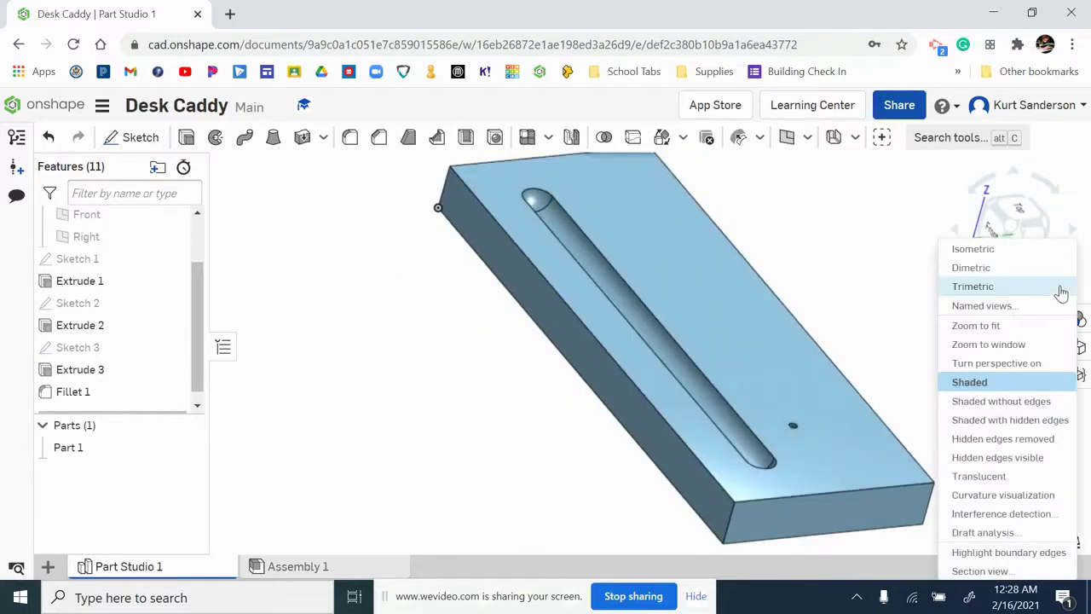
pyautogui.click(1014, 250)
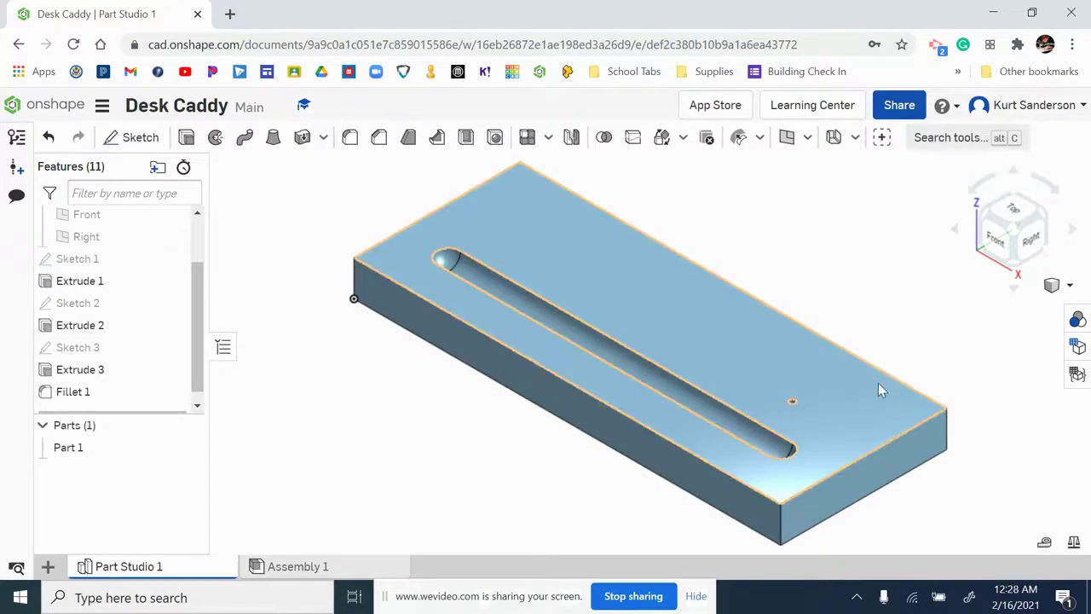
pyautogui.click(379, 139)
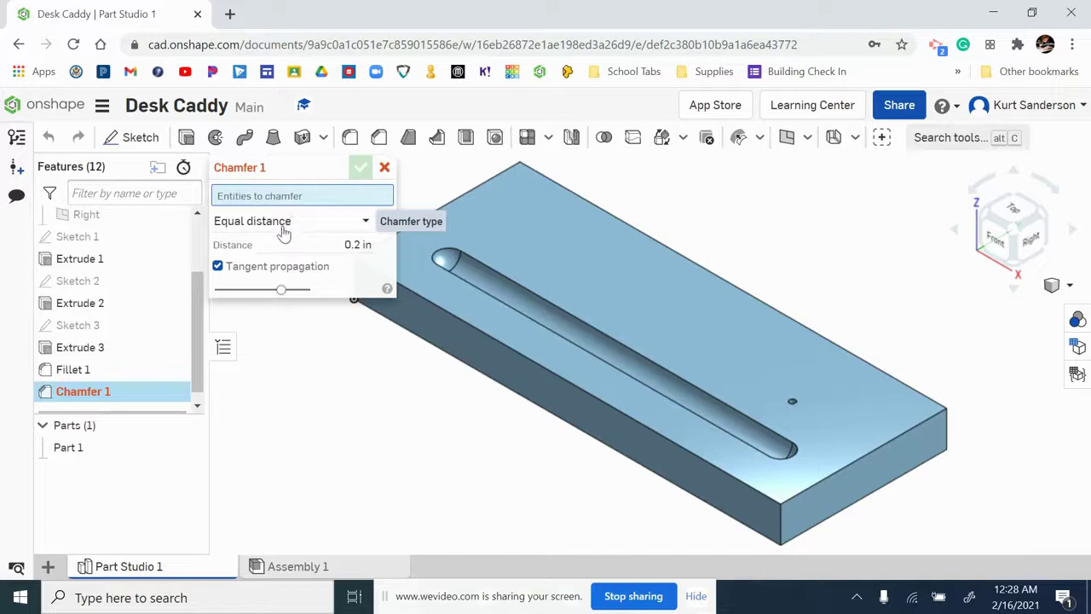
pyautogui.click(342, 245)
pyautogui.write('1/4')
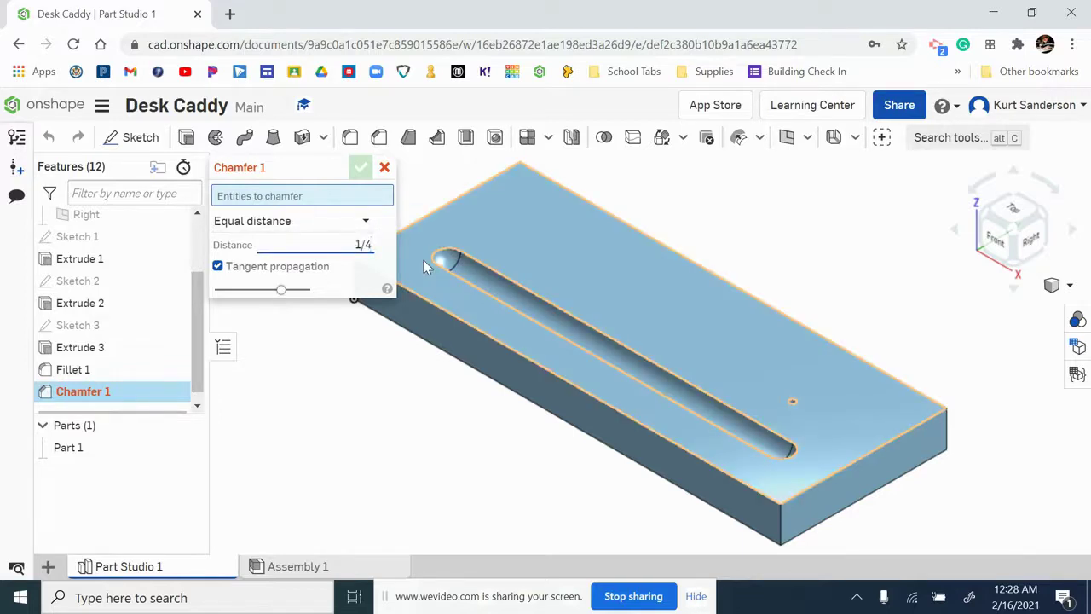
pyautogui.press('Return')
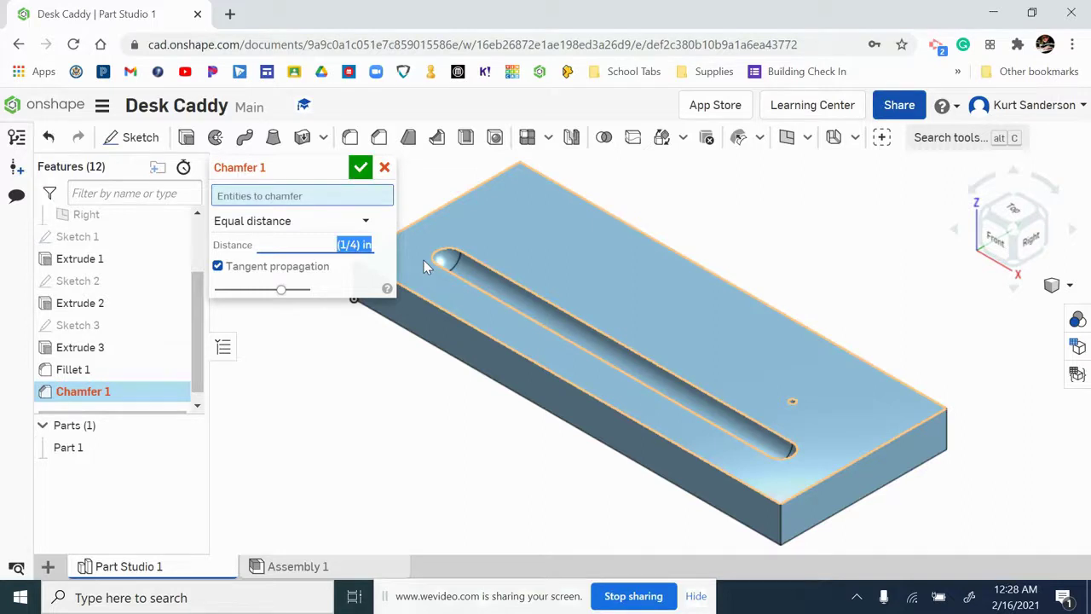
pyautogui.click(539, 365)
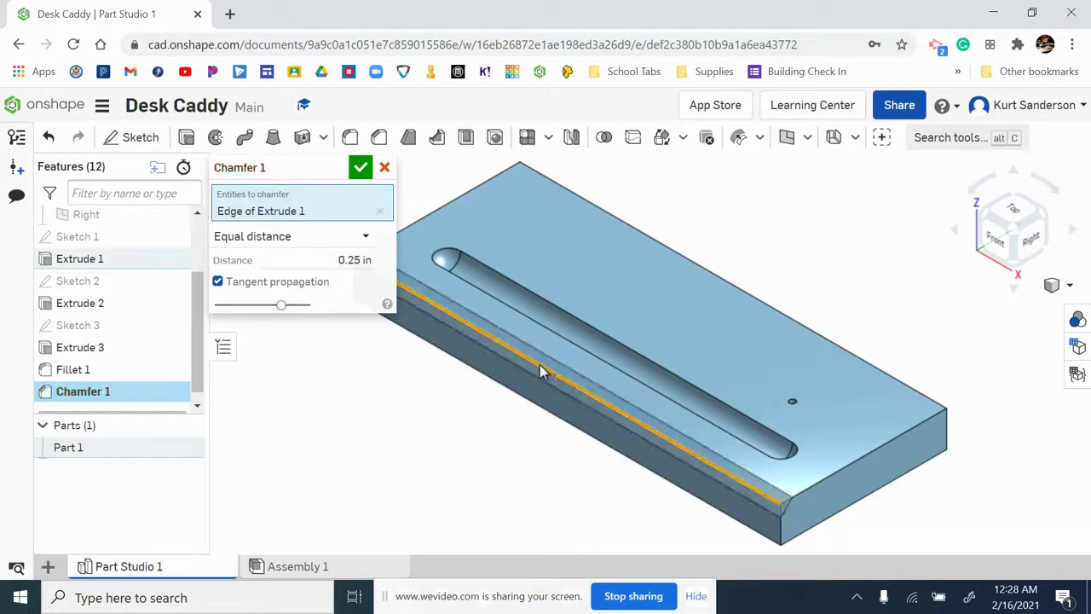
pyautogui.click(845, 464)
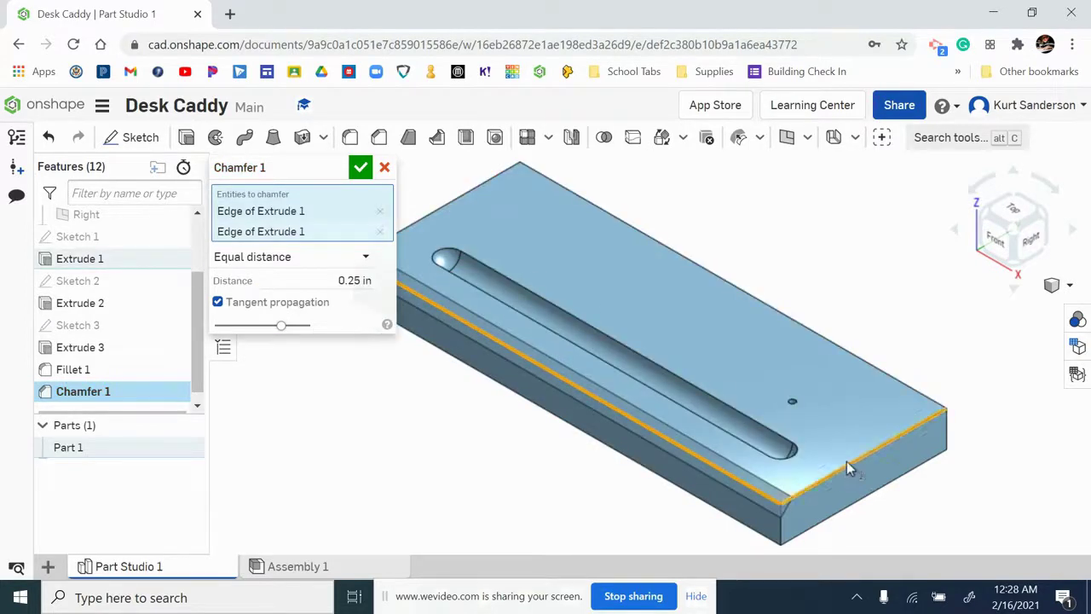
pyautogui.click(873, 370)
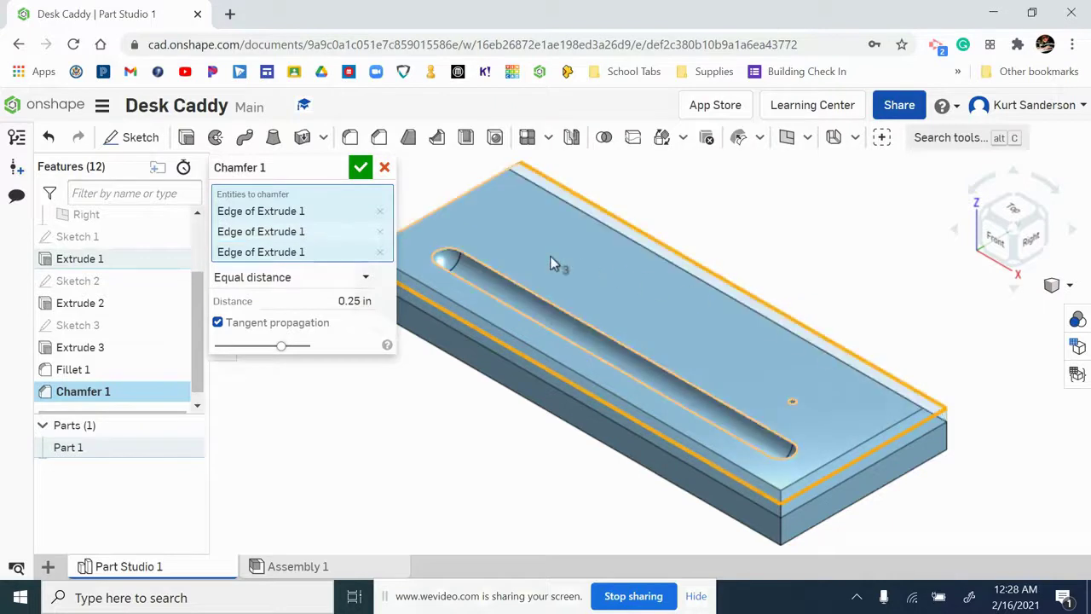
pyautogui.click(466, 196)
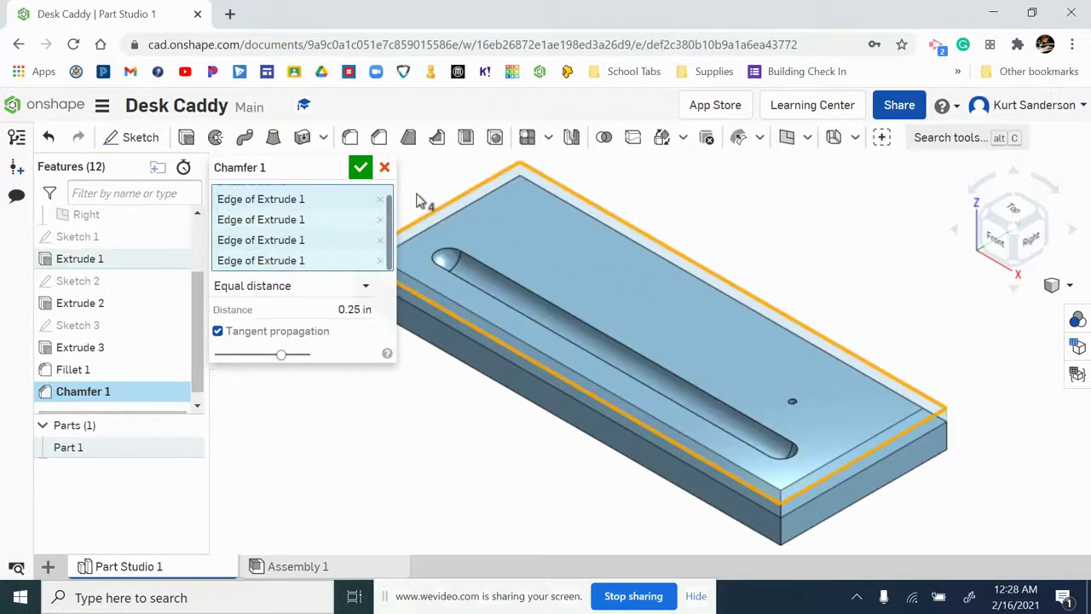
pyautogui.click(361, 169)
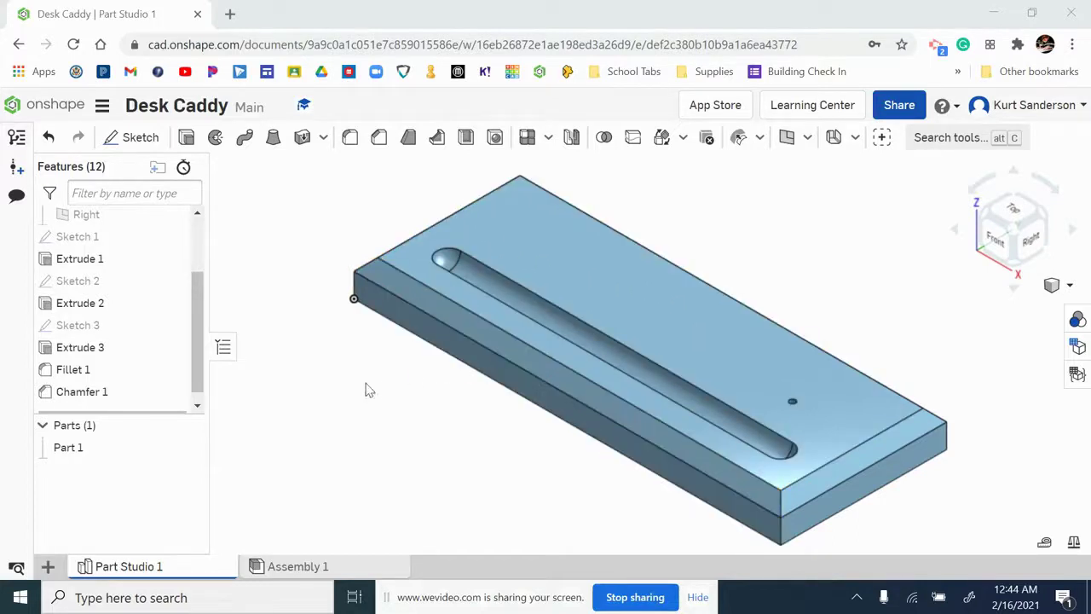
# Step: Change the part's appearance to the light beige colour E6E0CF
pyautogui.rightClick(87, 449)
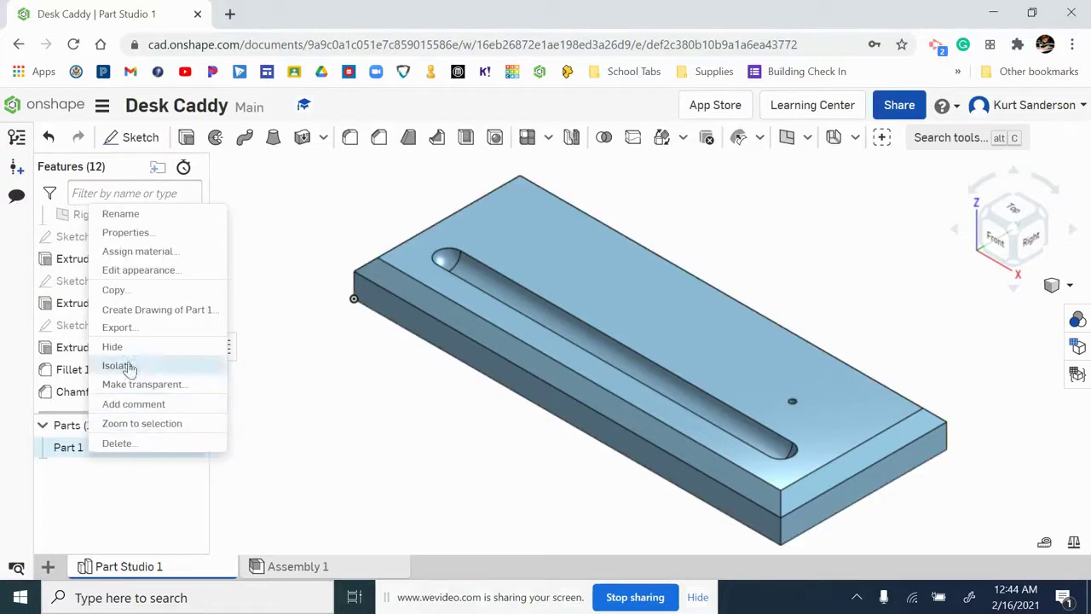
pyautogui.click(136, 271)
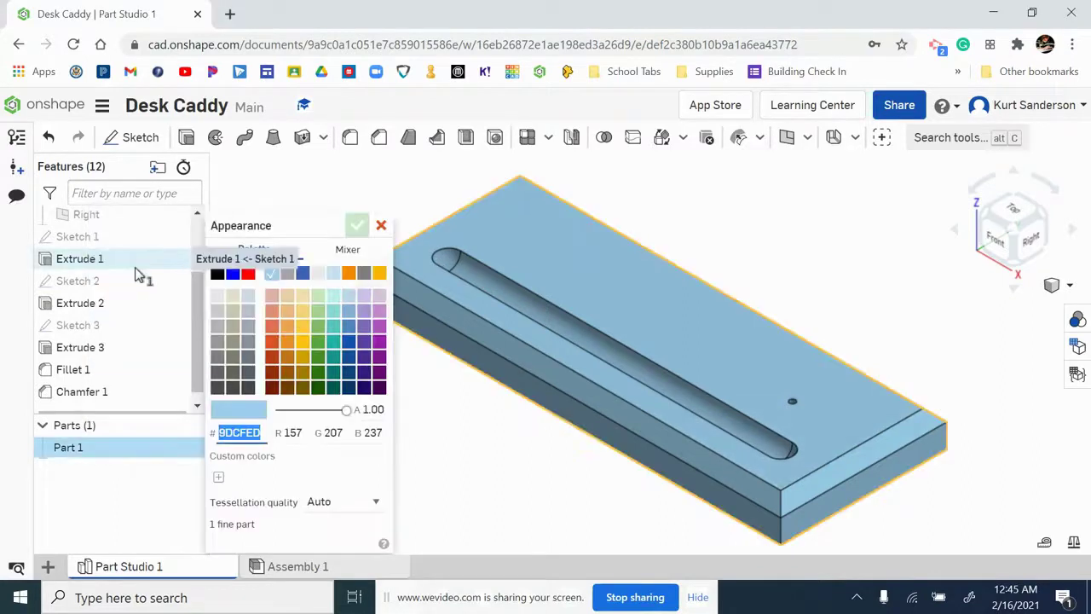
pyautogui.click(234, 298)
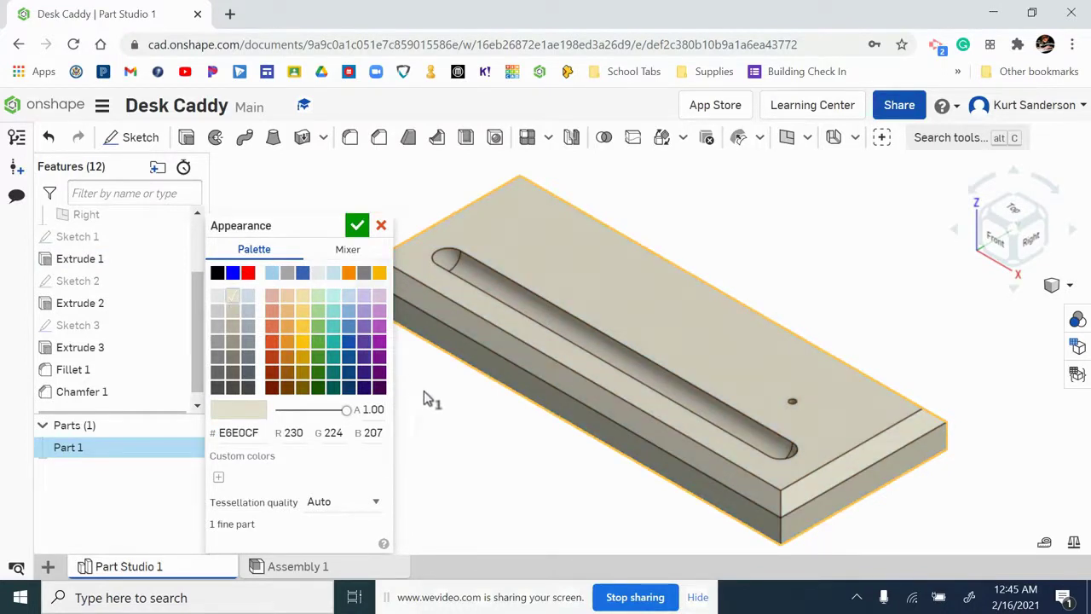
pyautogui.click(357, 225)
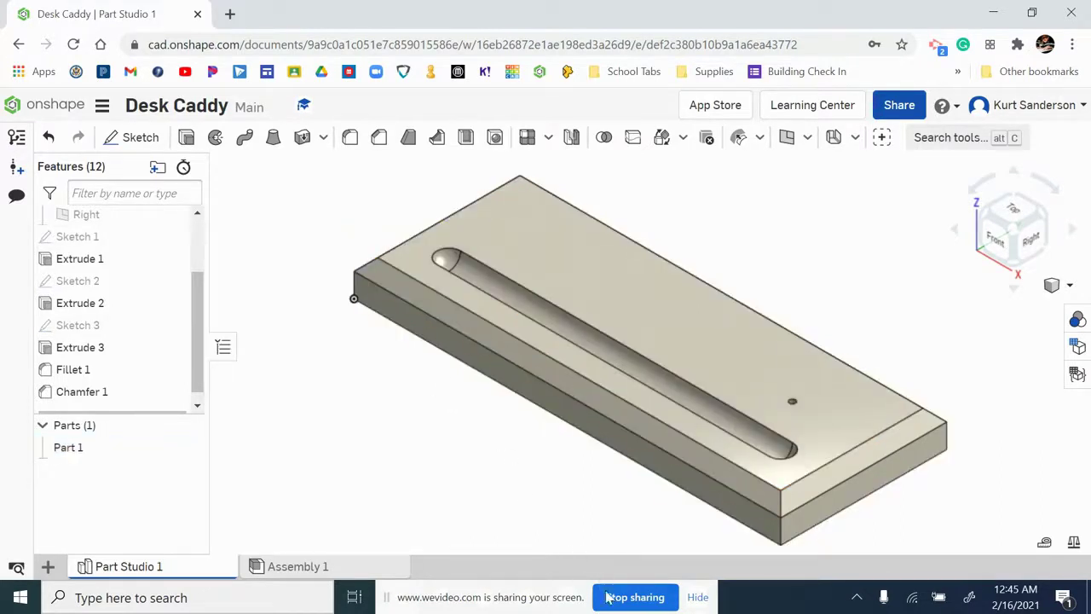